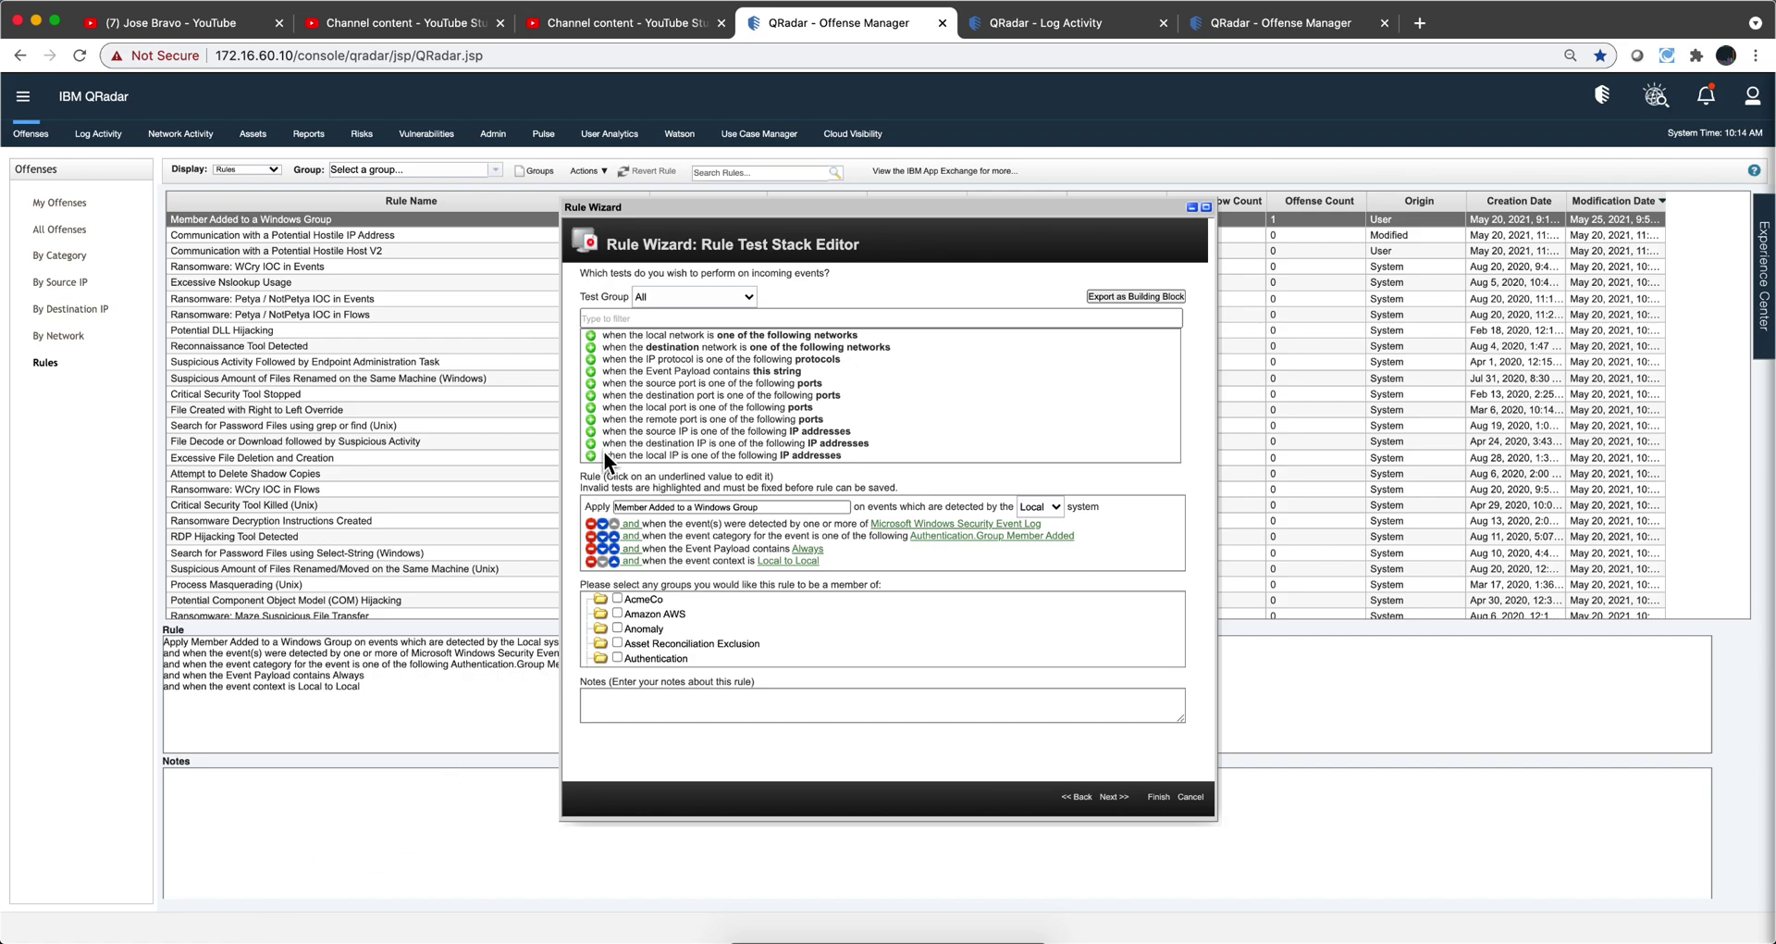
Step: Filter the test list to 'event mat' and add the 'when the event matches this search filter' test
{"action": "left_click", "coordinate": [616, 316]}
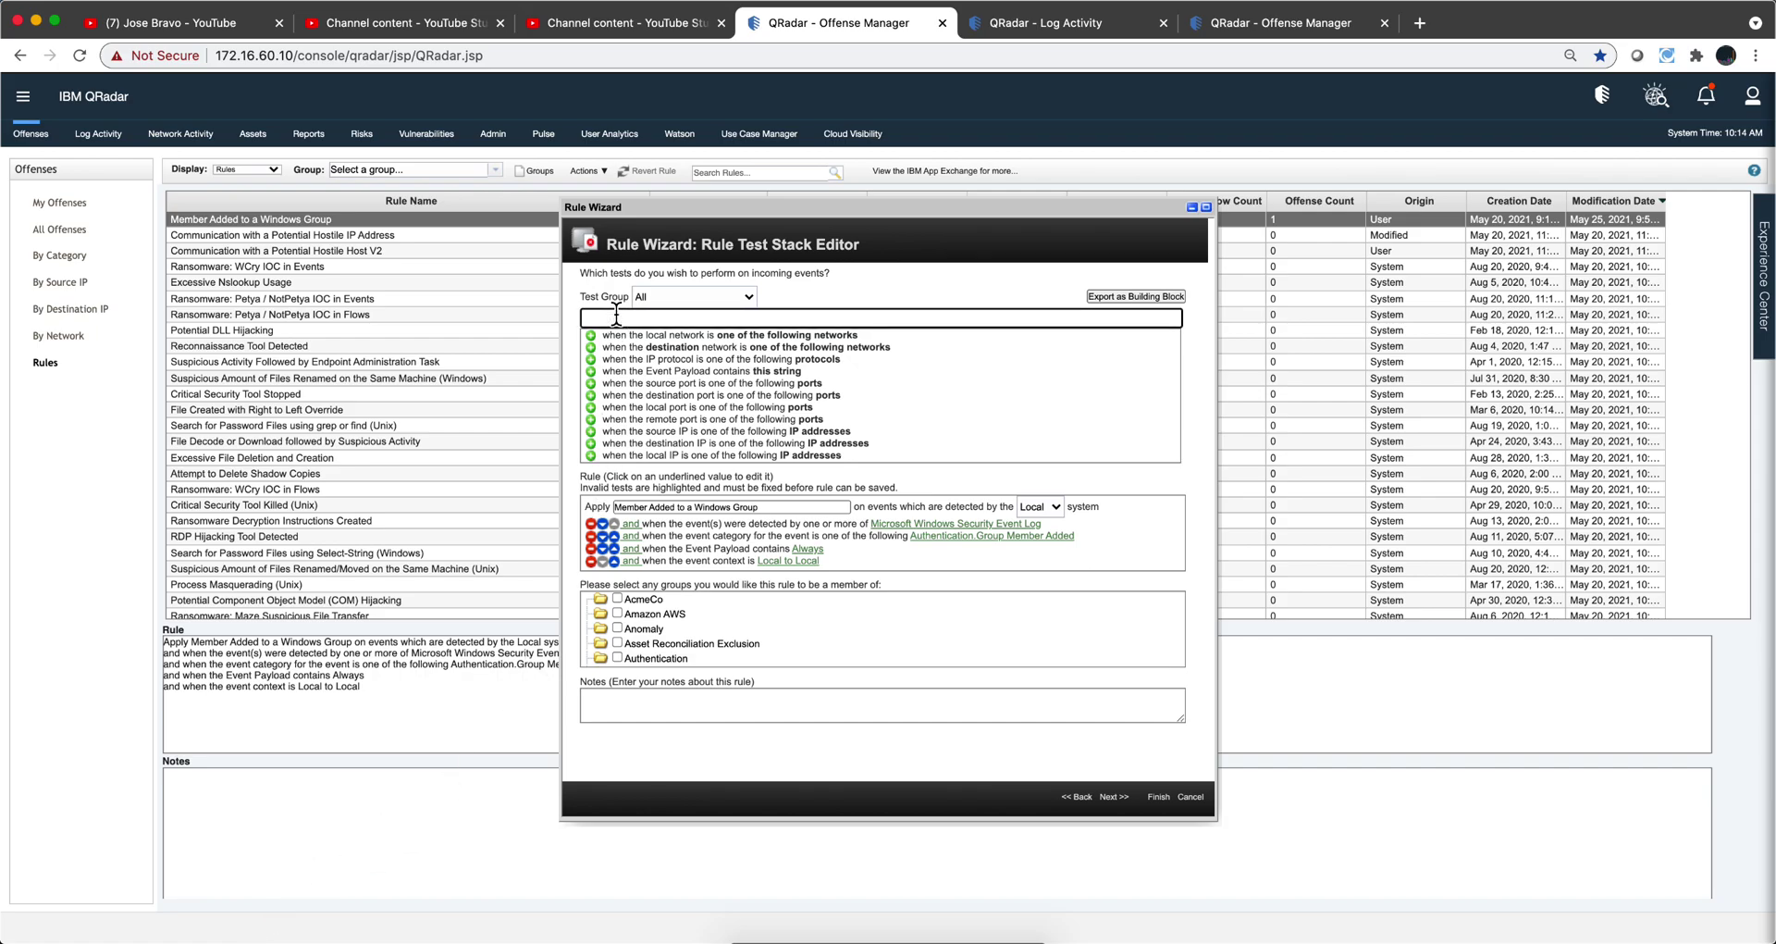
{"action": "type", "text": "time"}
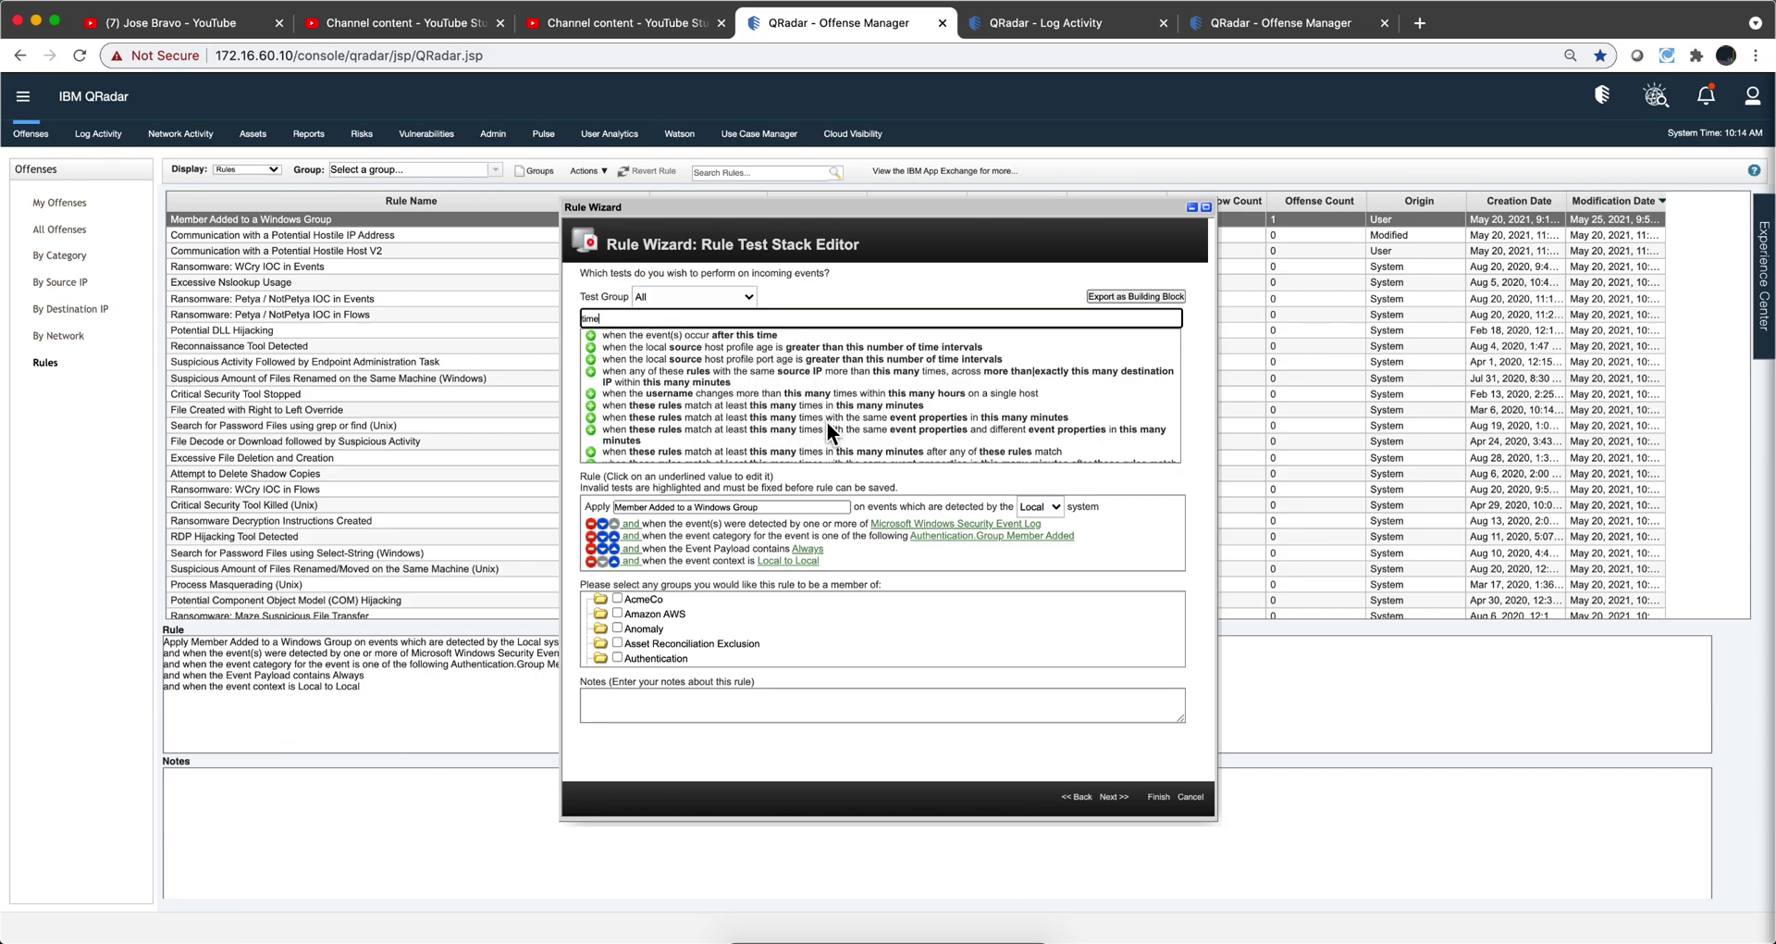
{"action": "scroll", "coordinate": [825, 420], "scroll_direction": "down", "scroll_amount": 5}
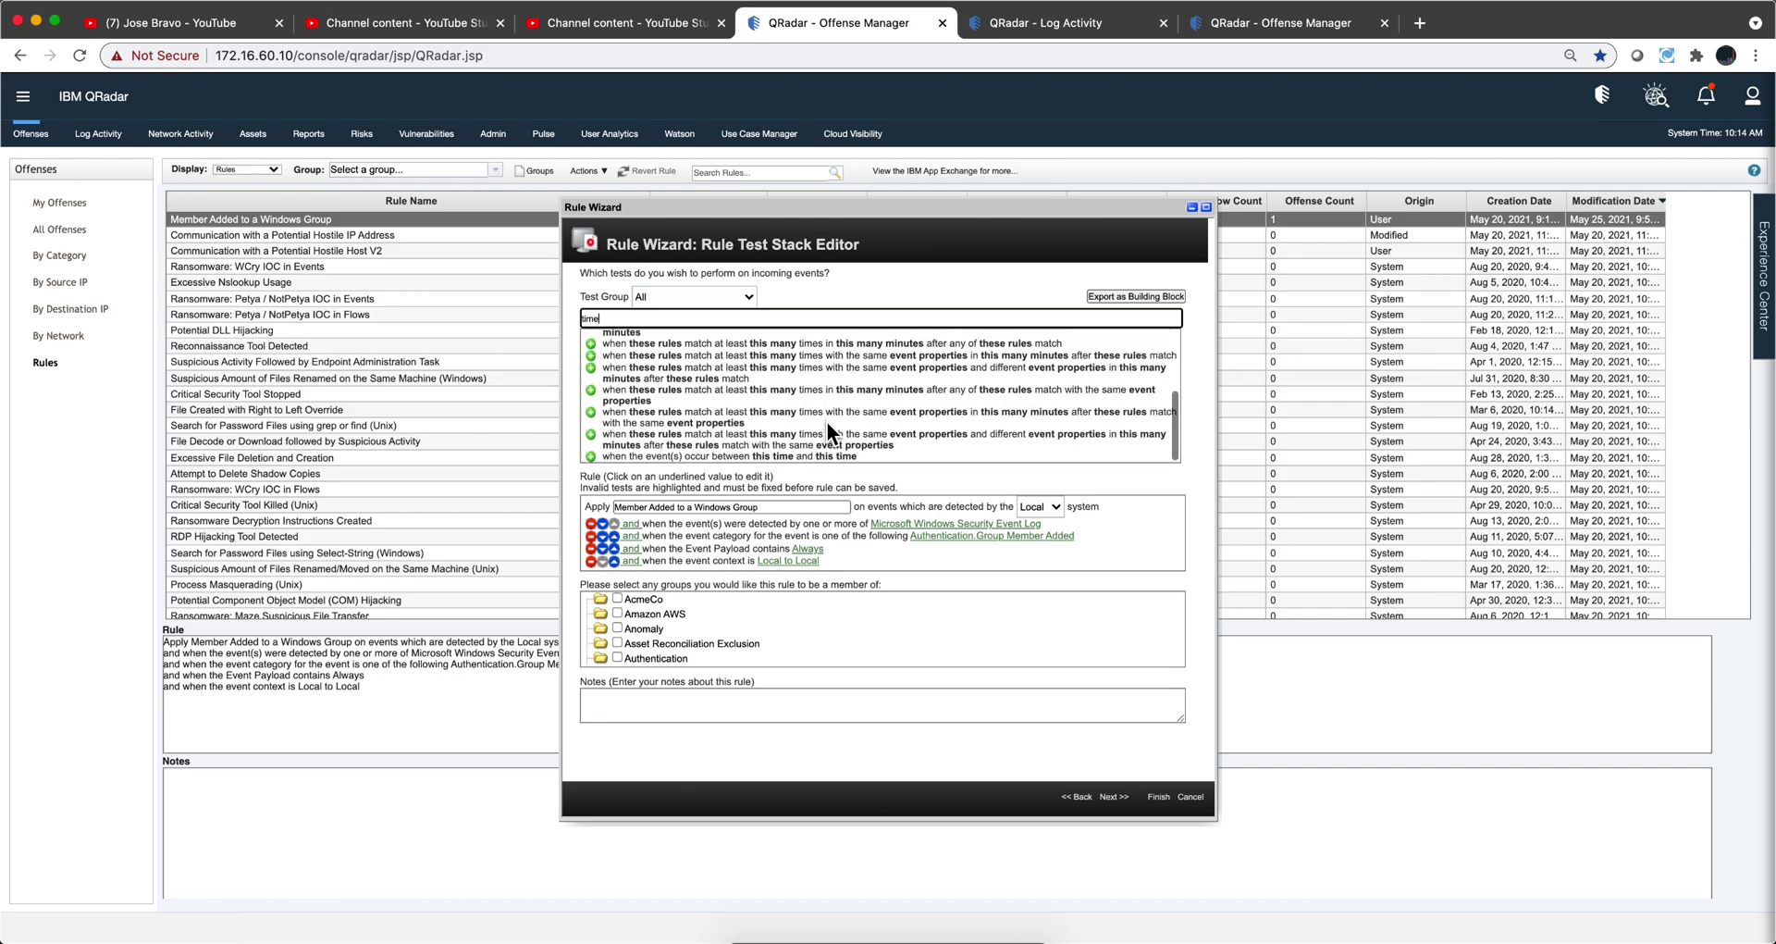
{"action": "scroll", "coordinate": [825, 420], "scroll_direction": "up", "scroll_amount": 5}
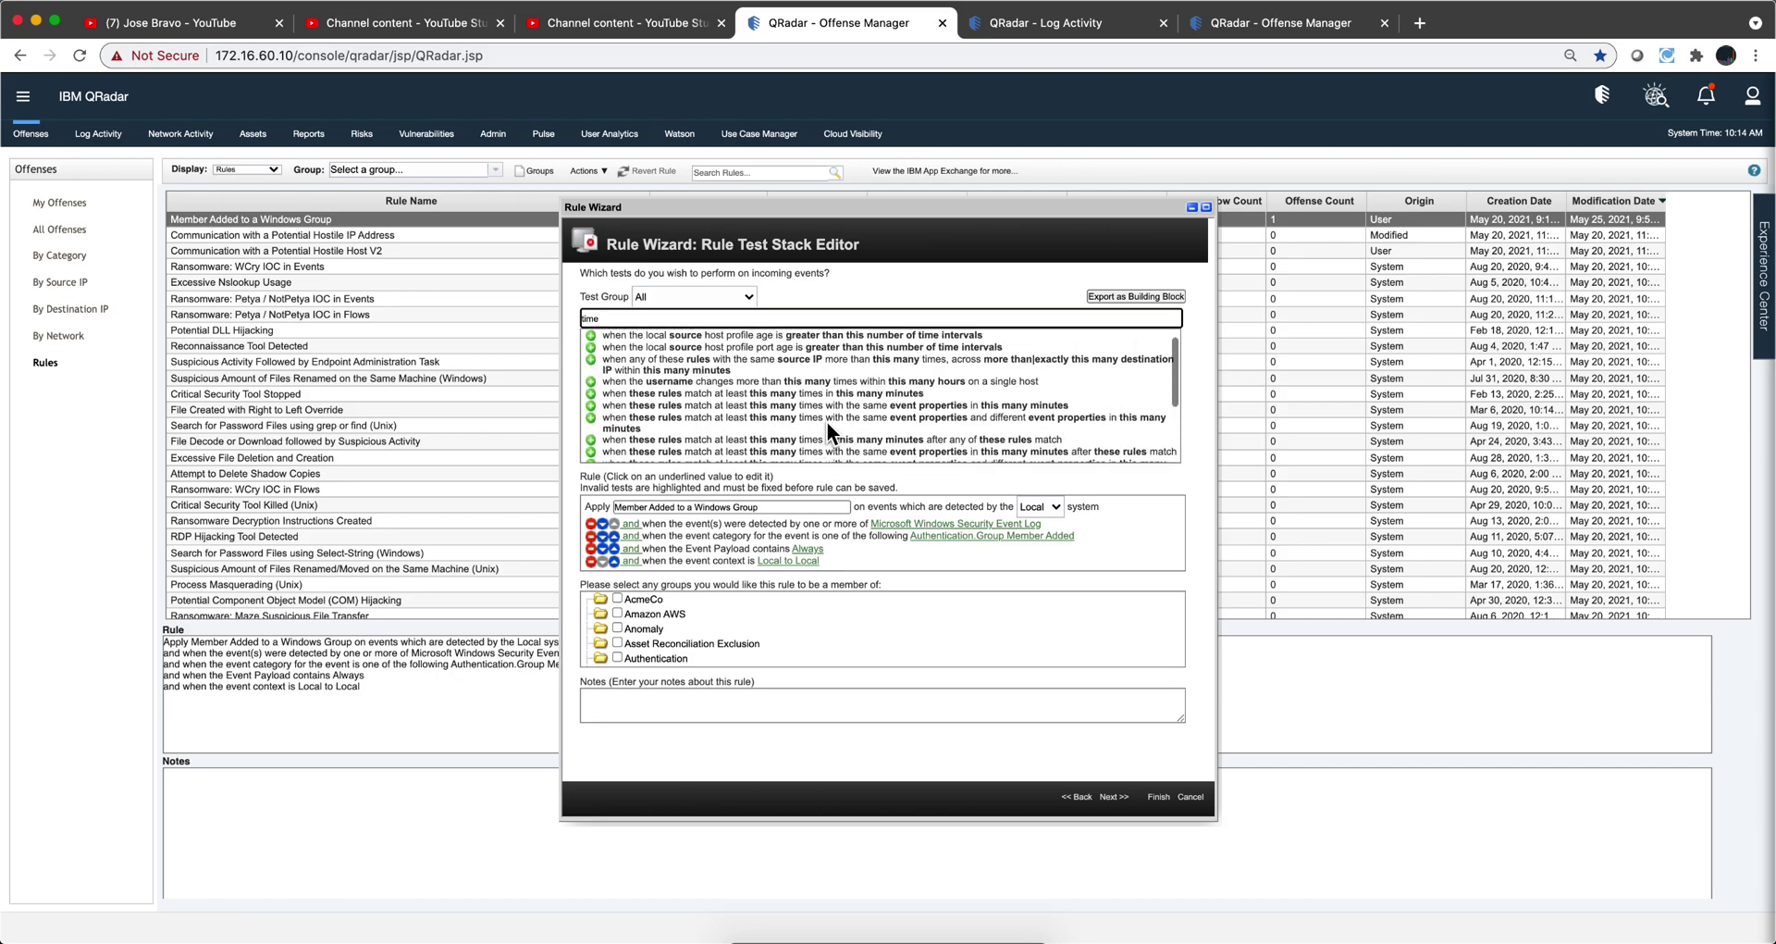
{"action": "type", "text": "s"}
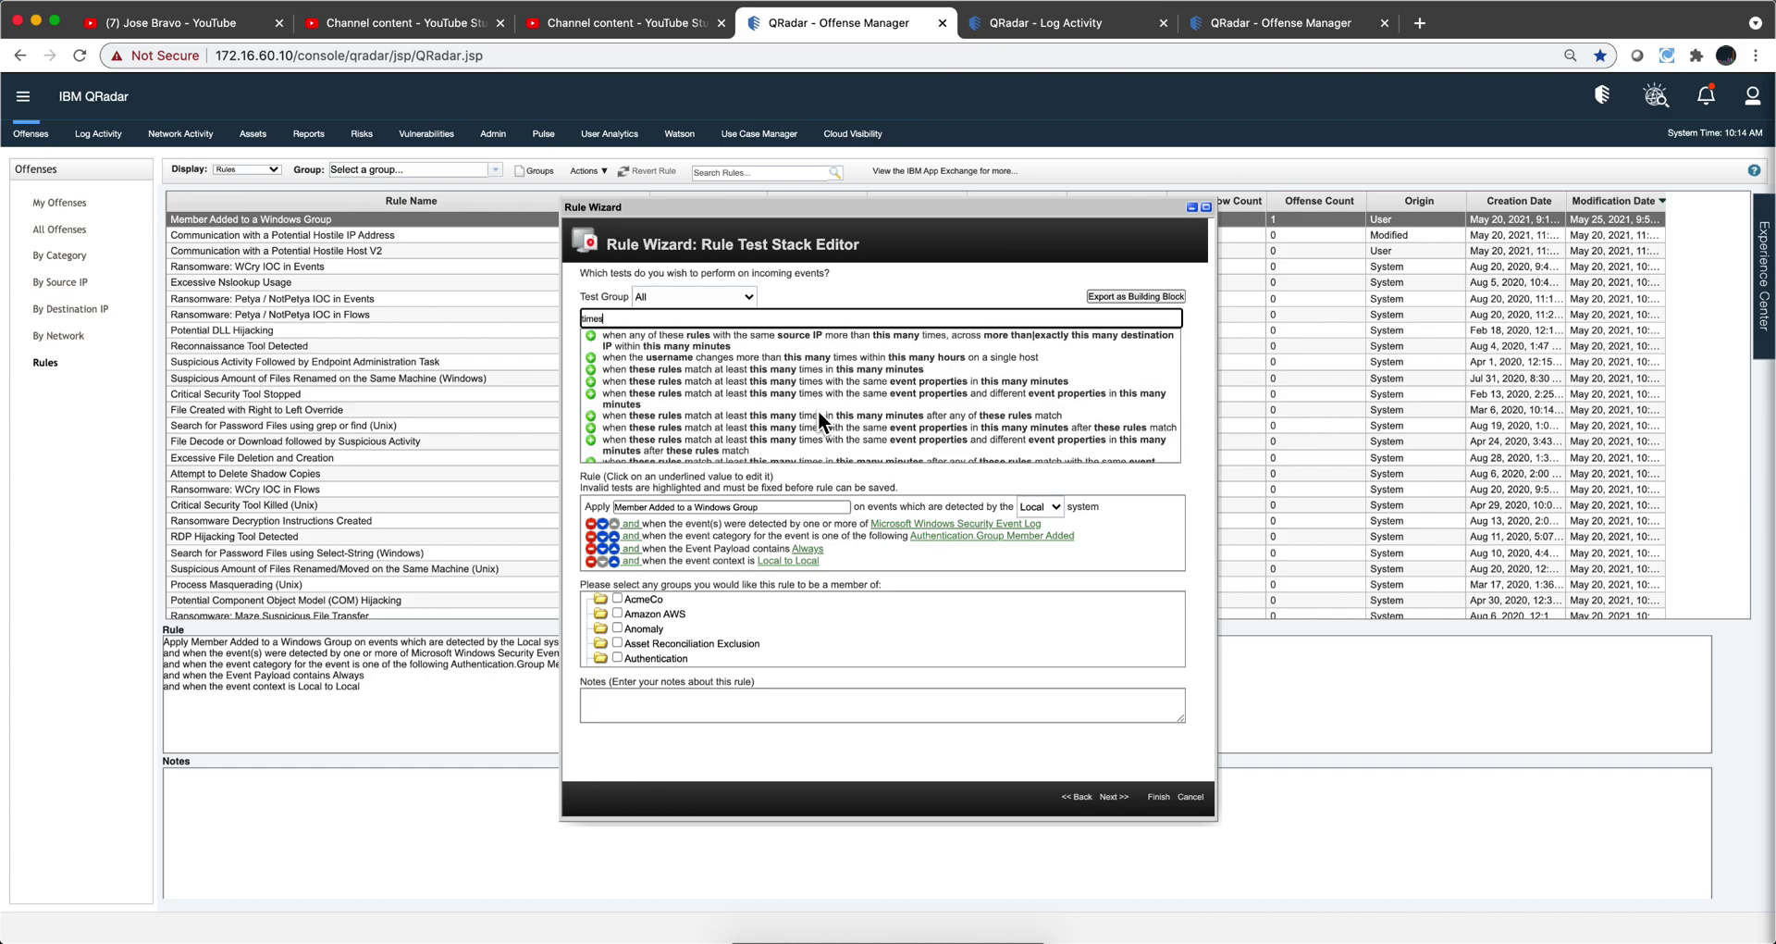
{"action": "scroll", "coordinate": [817, 409], "scroll_direction": "down", "scroll_amount": 3}
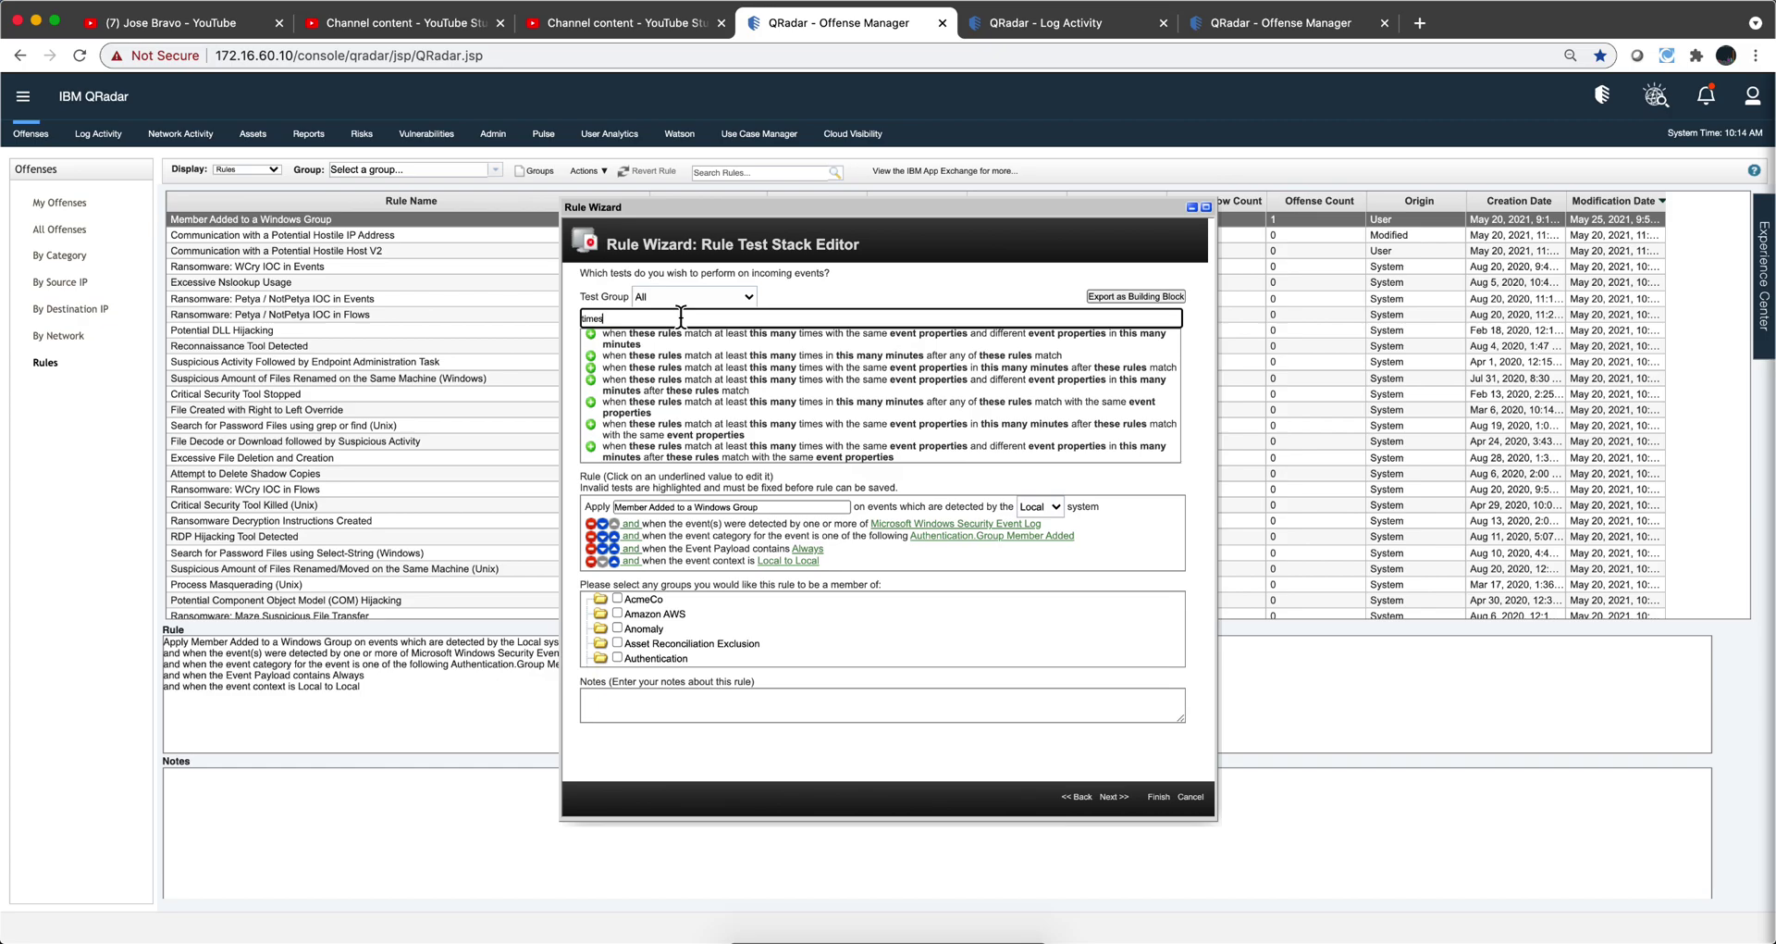
{"action": "left_click_drag", "start_coordinate": [681, 317], "coordinate": [558, 326]}
{"action": "type", "text": "event"}
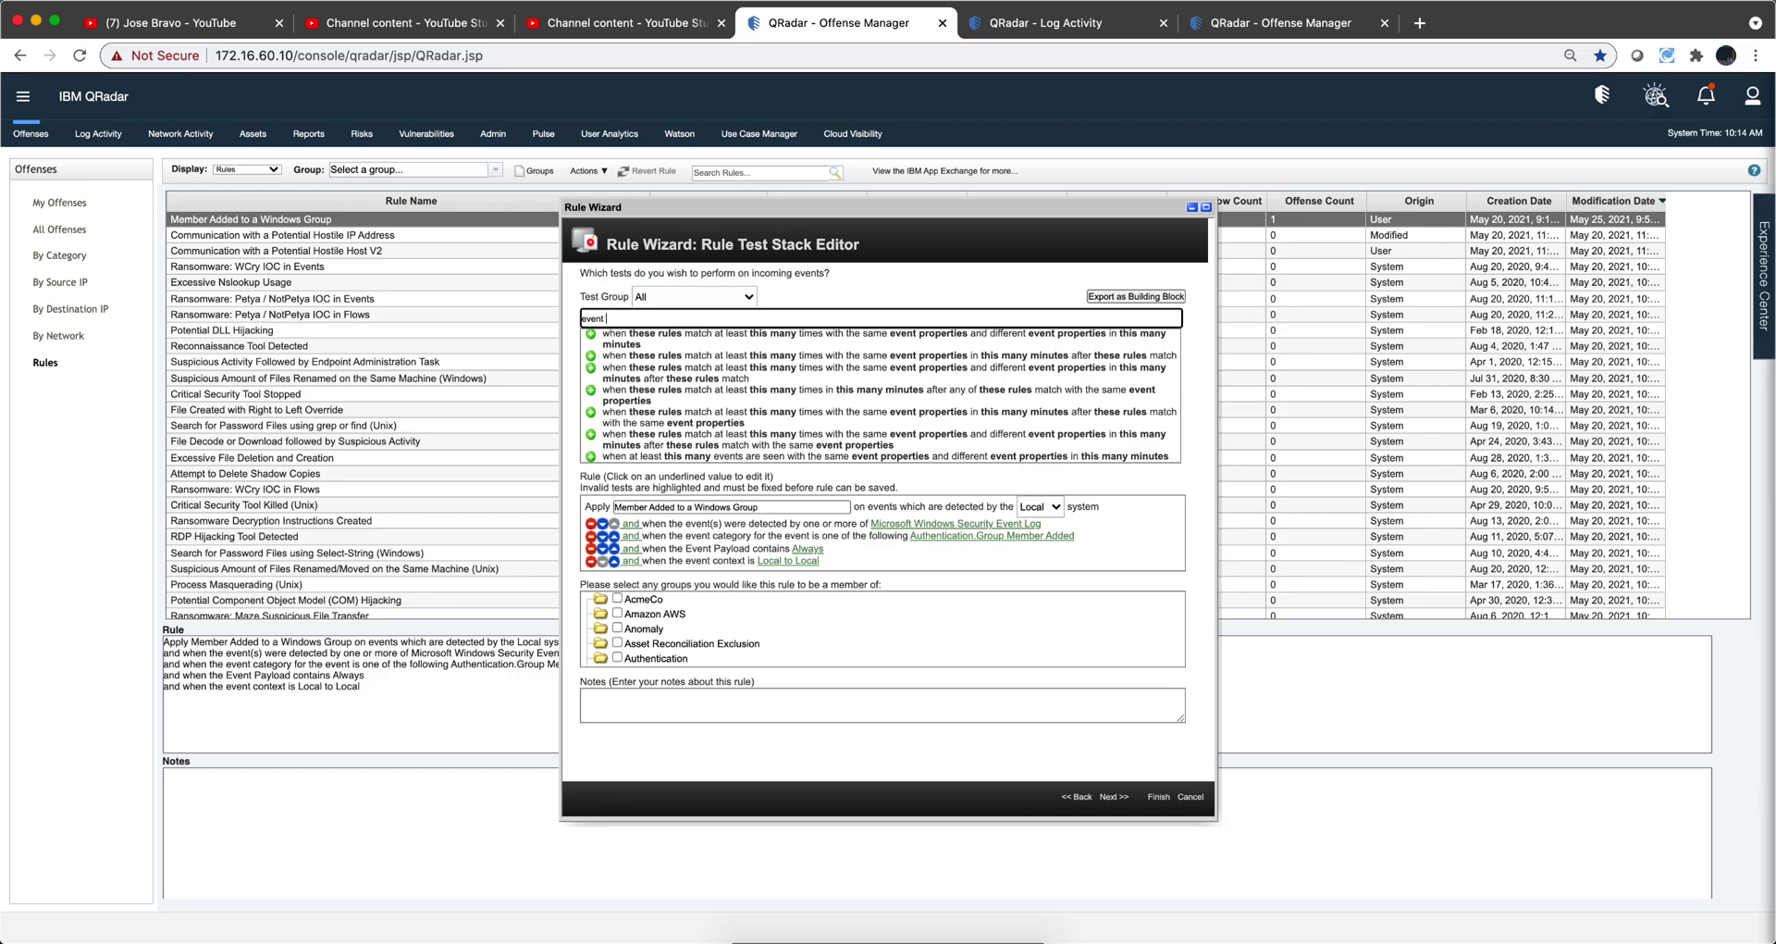
{"action": "type", "text": " matc"}
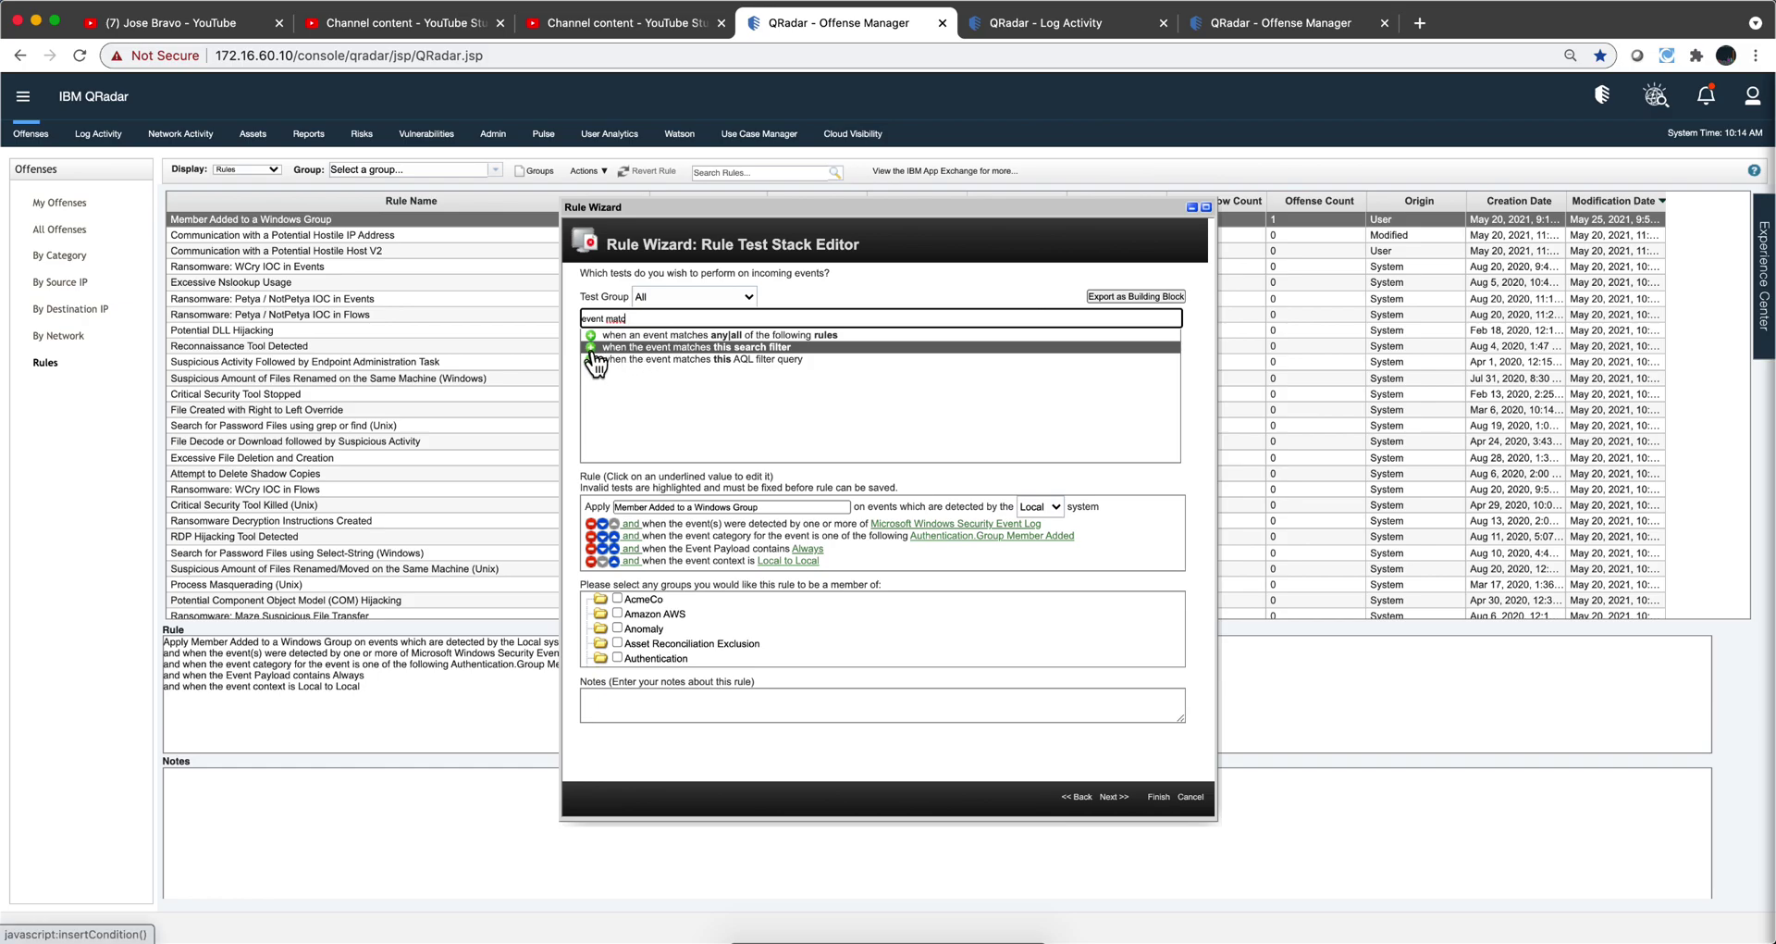
{"action": "left_click", "coordinate": [591, 348]}
{"action": "scroll", "coordinate": [885, 502], "scroll_direction": "down", "scroll_amount": 1}
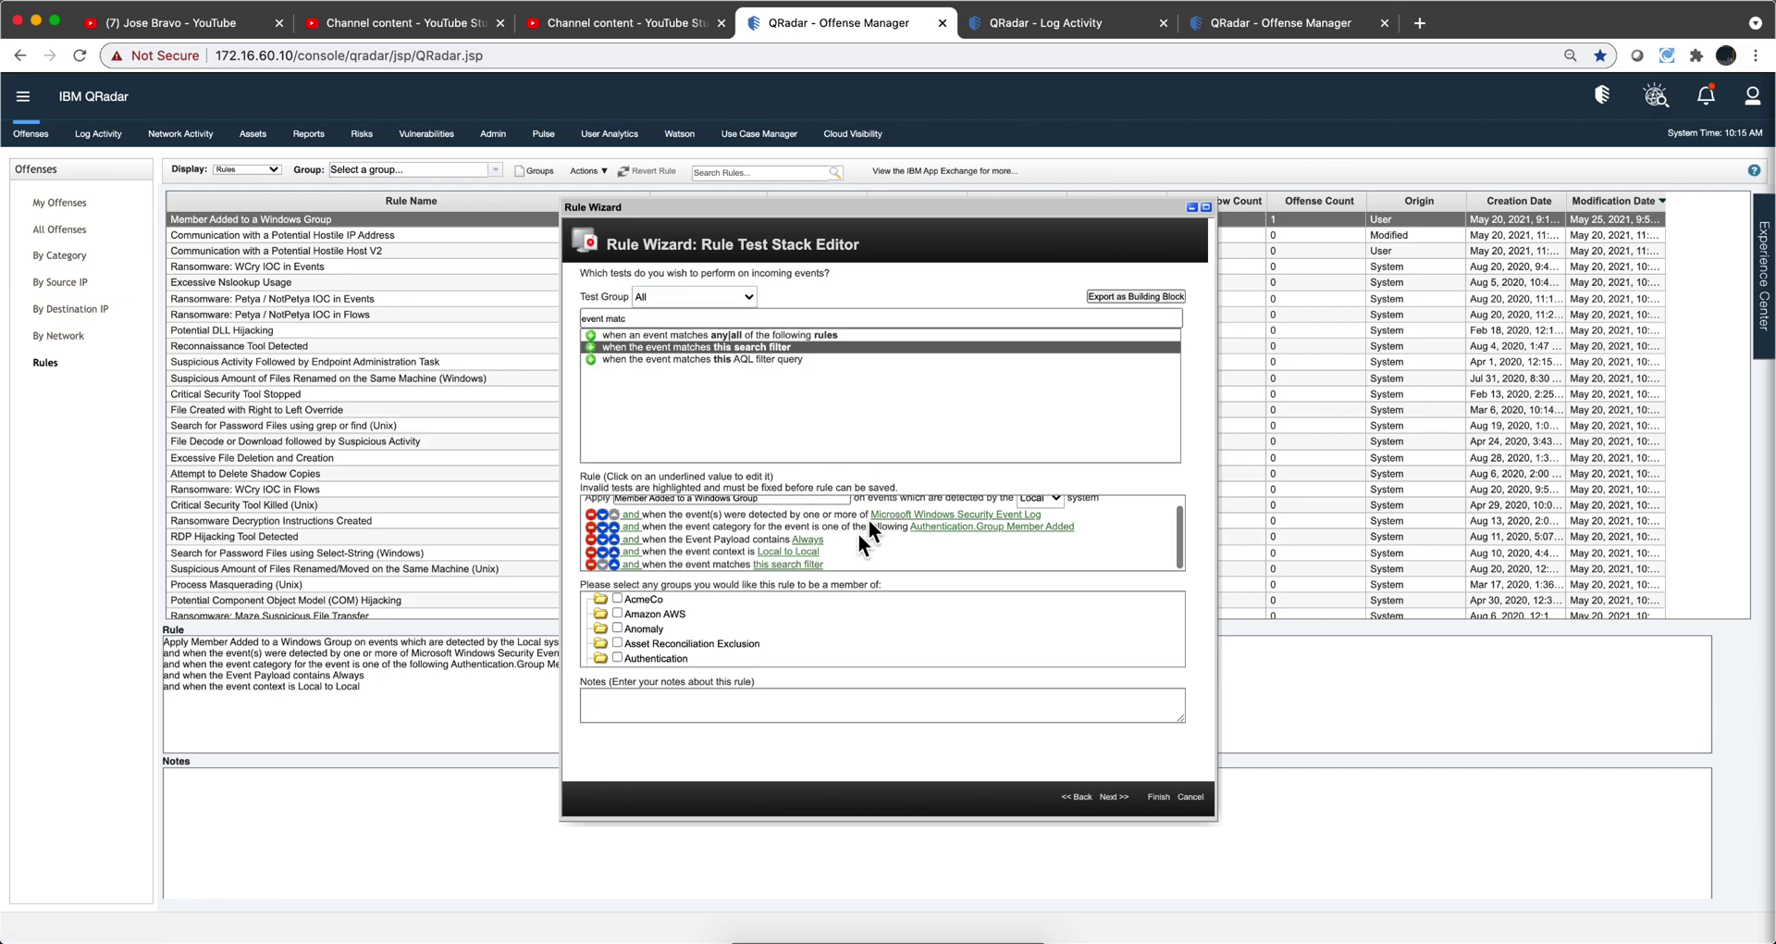
Step: Build the search filter condition as Event Count, Greater than, with a threshold value
{"action": "left_click", "coordinate": [807, 565]}
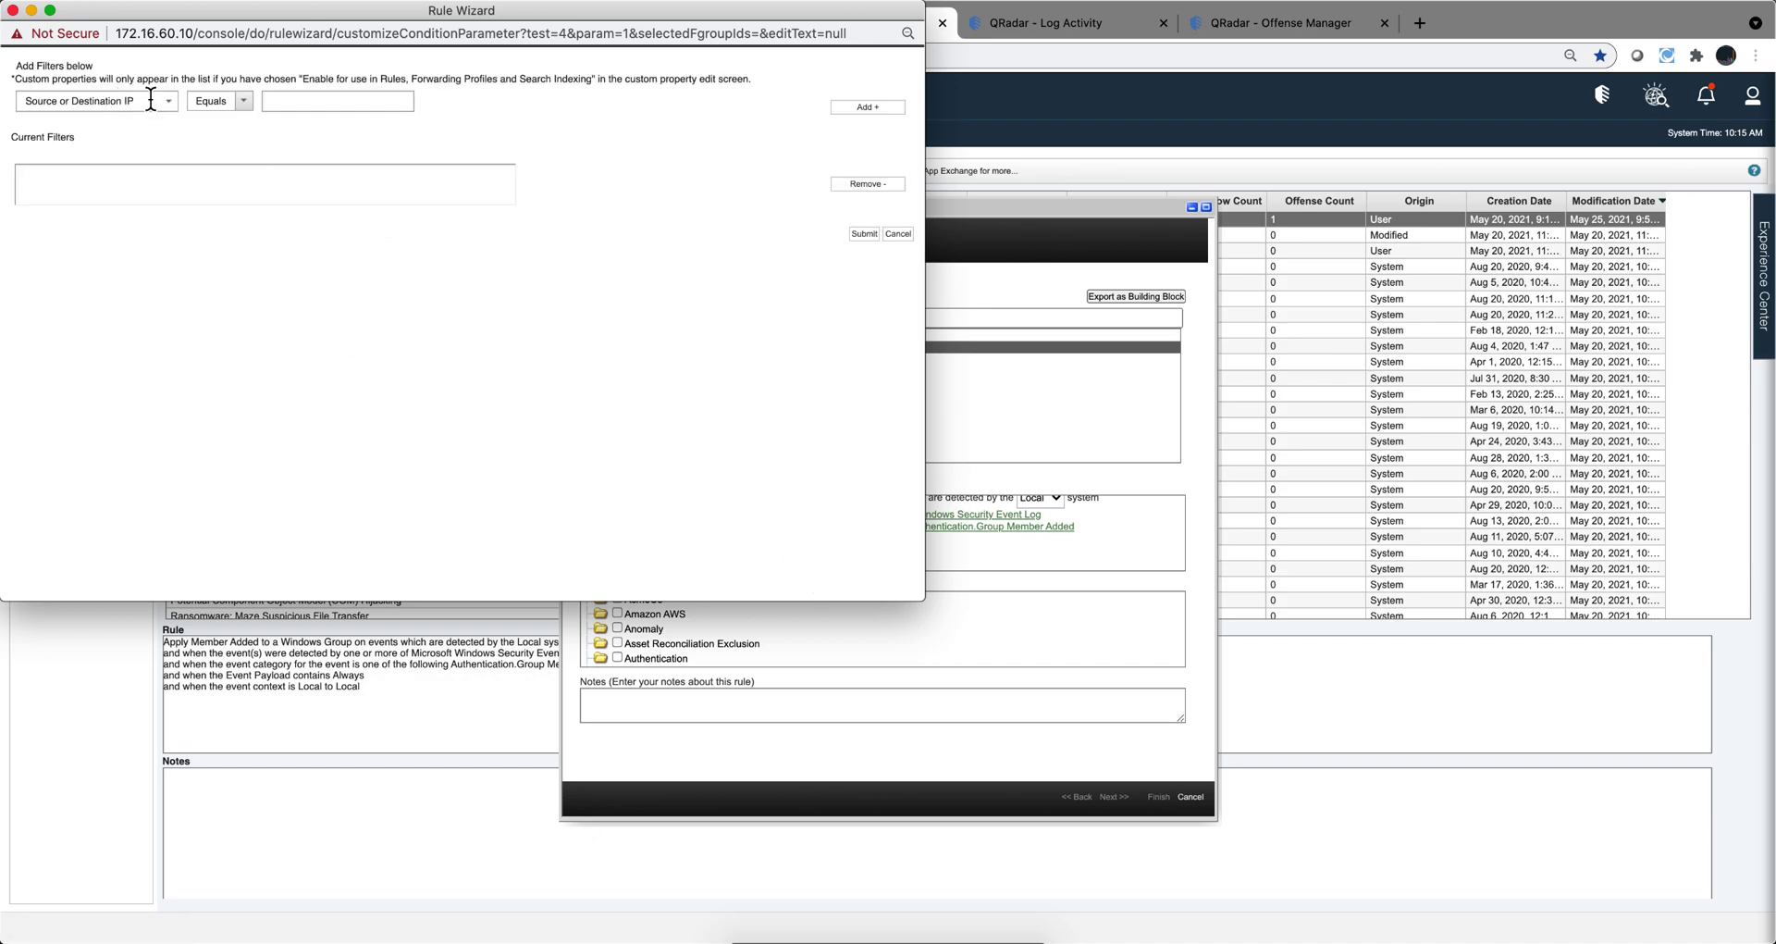
{"action": "left_click", "coordinate": [245, 104]}
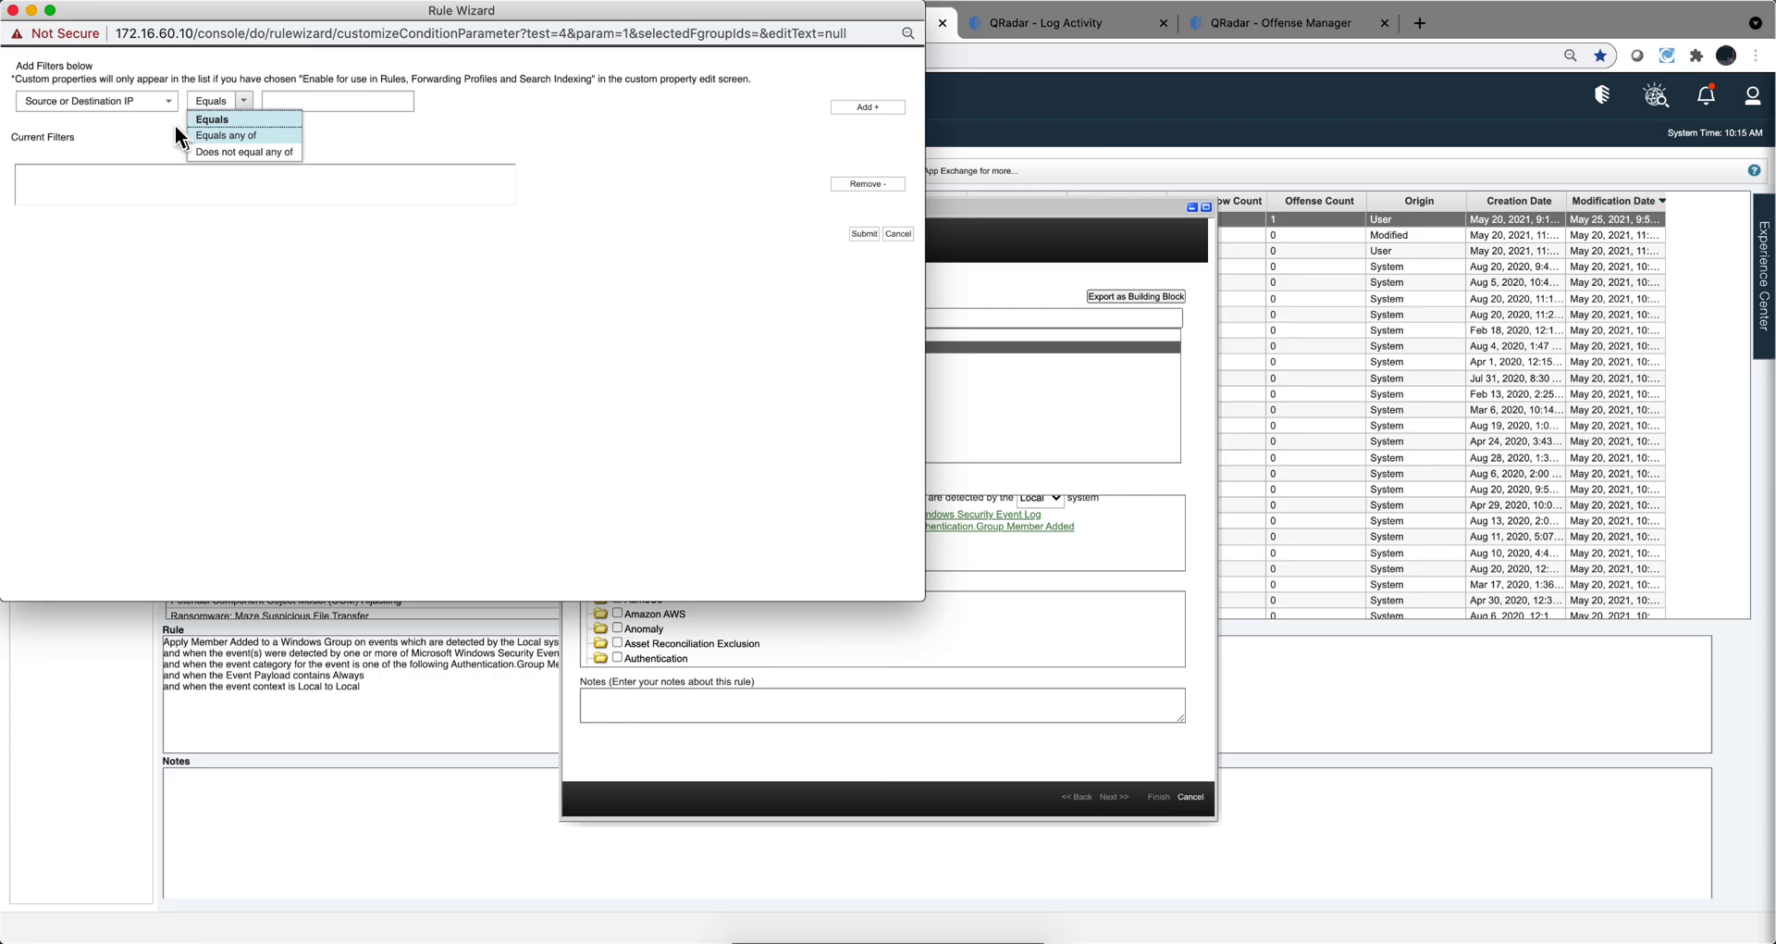
{"action": "left_click", "coordinate": [147, 101]}
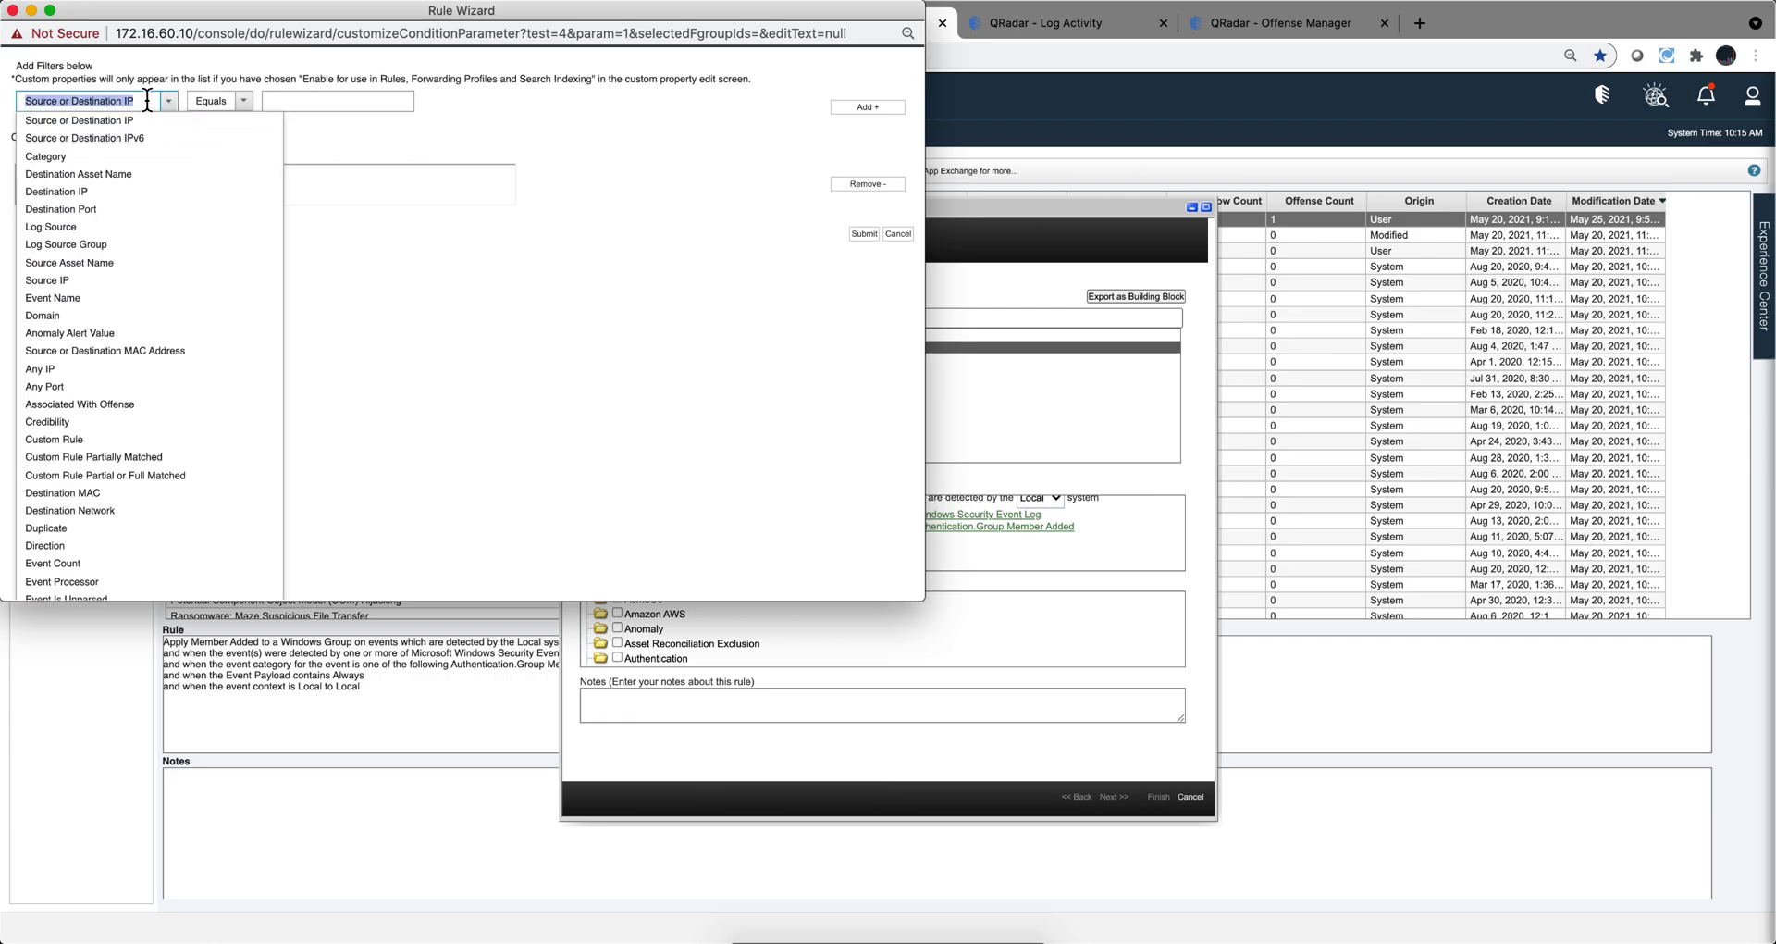
{"action": "type", "text": "event"}
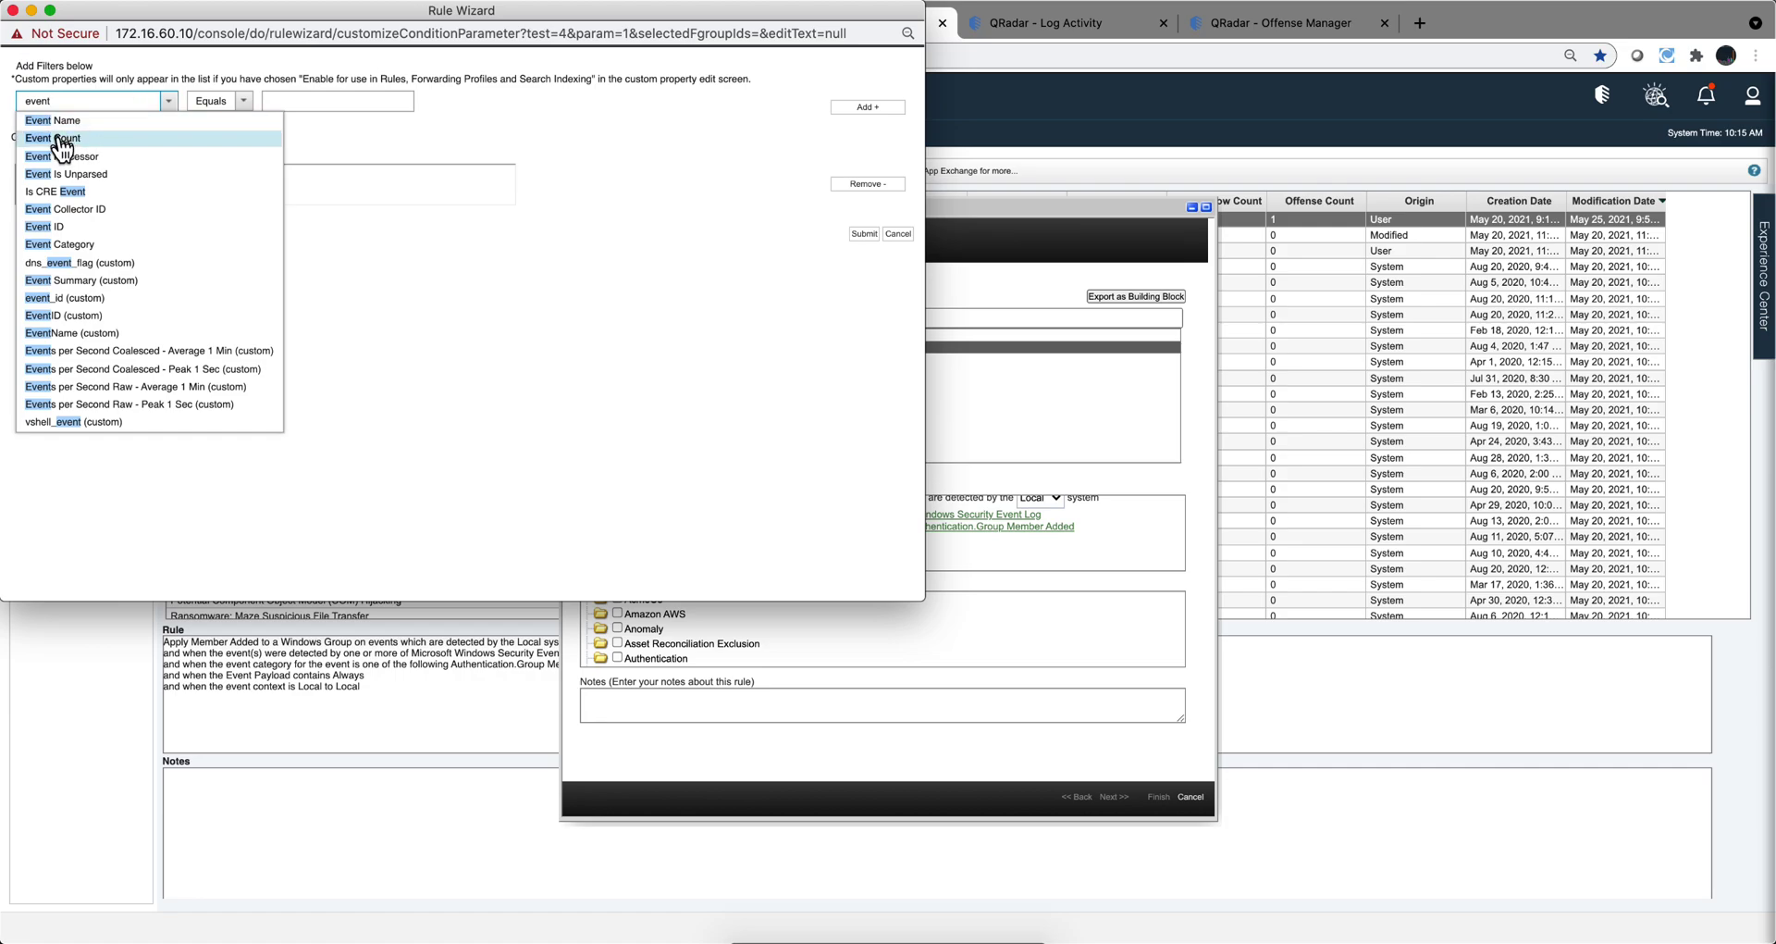
{"action": "left_click", "coordinate": [55, 138]}
{"action": "left_click", "coordinate": [211, 104]}
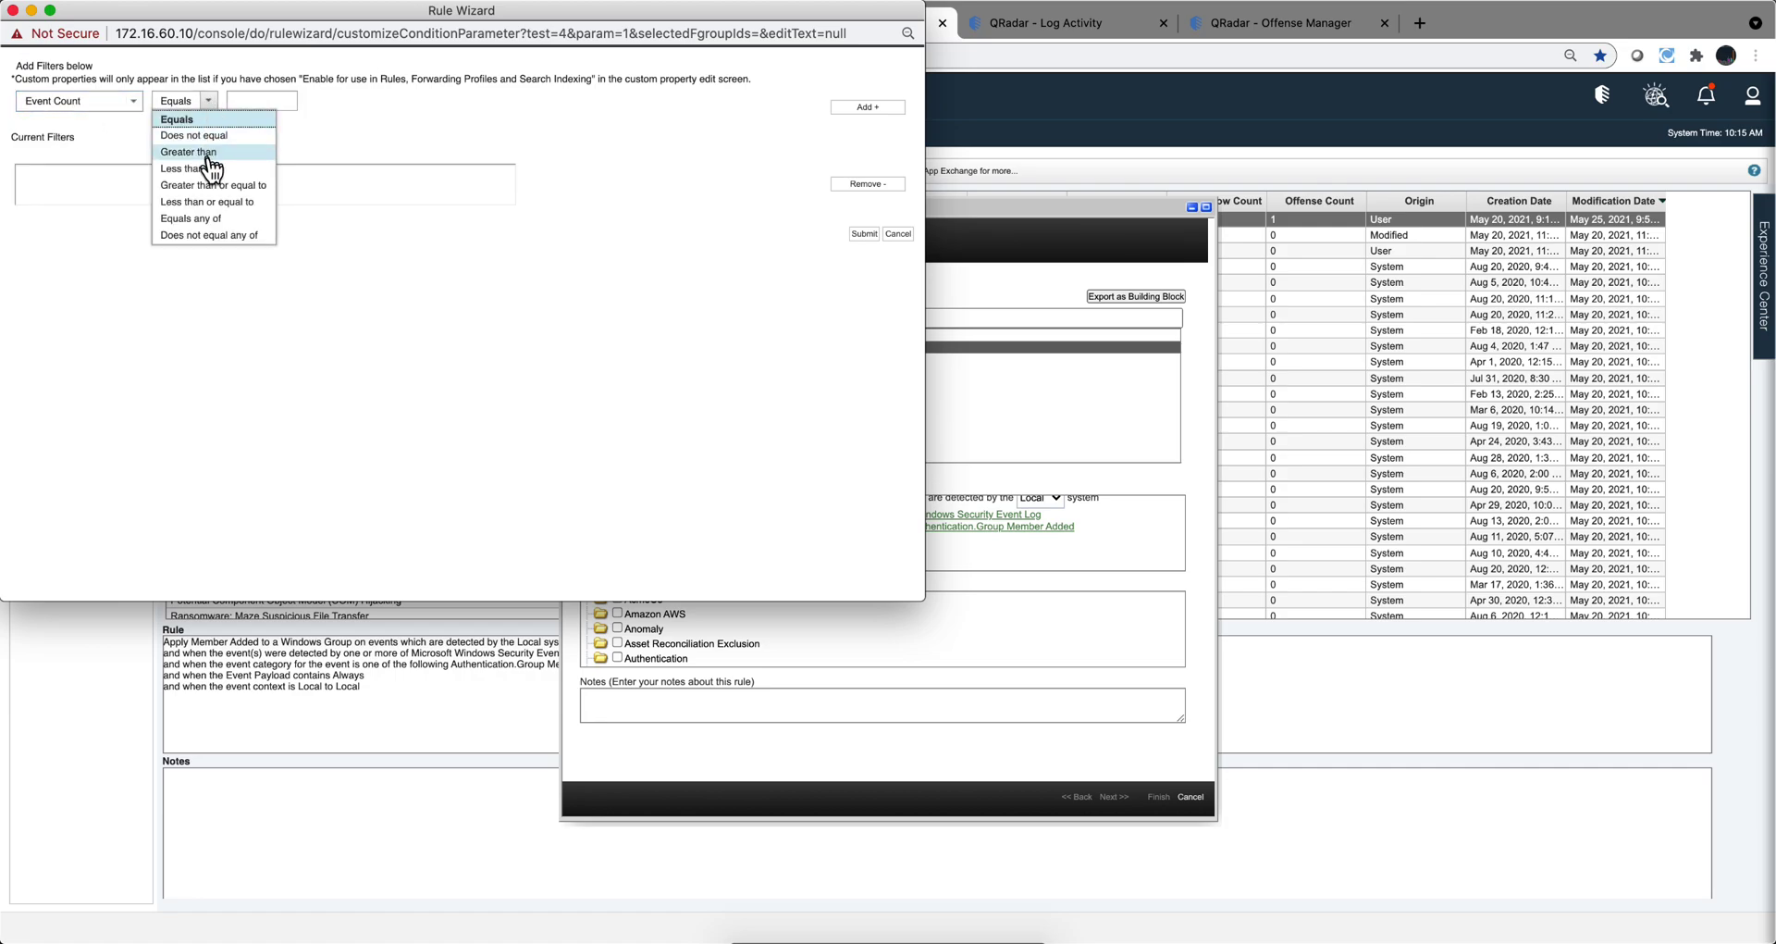
{"action": "left_click", "coordinate": [209, 154]}
{"action": "left_click", "coordinate": [277, 98]}
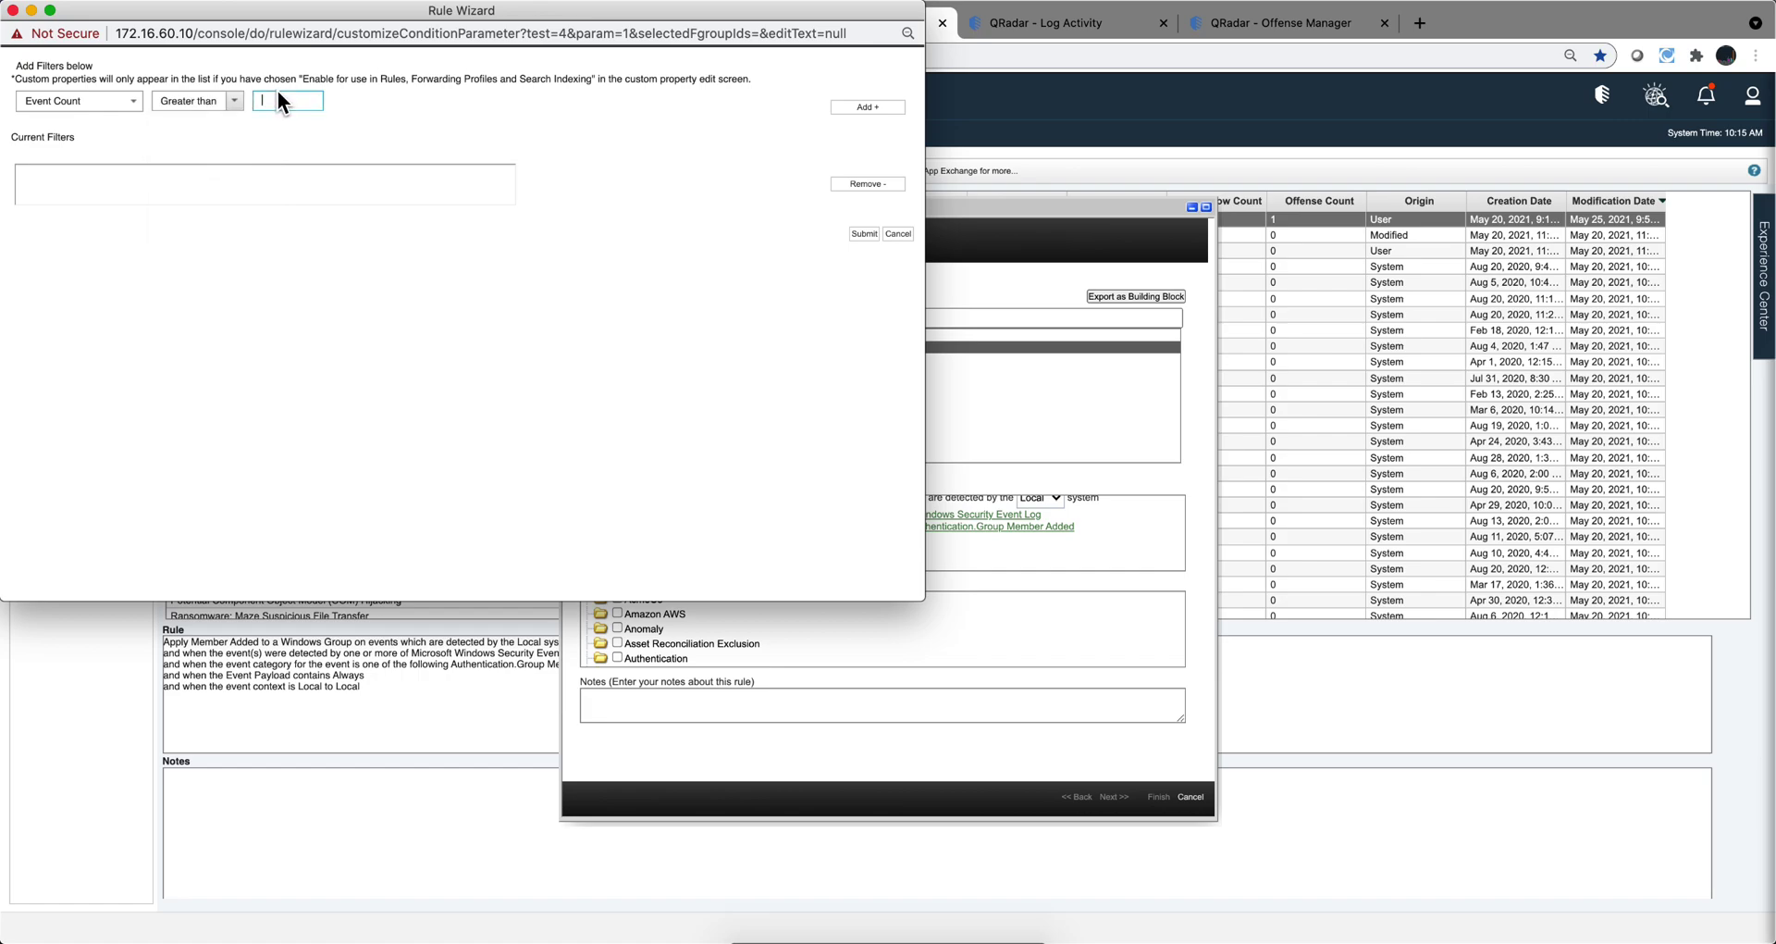
{"action": "type", "text": "10000"}
Step: Add the Event Count greater than 10,000 condition to the filters and submit it
{"action": "left_click", "coordinate": [866, 107]}
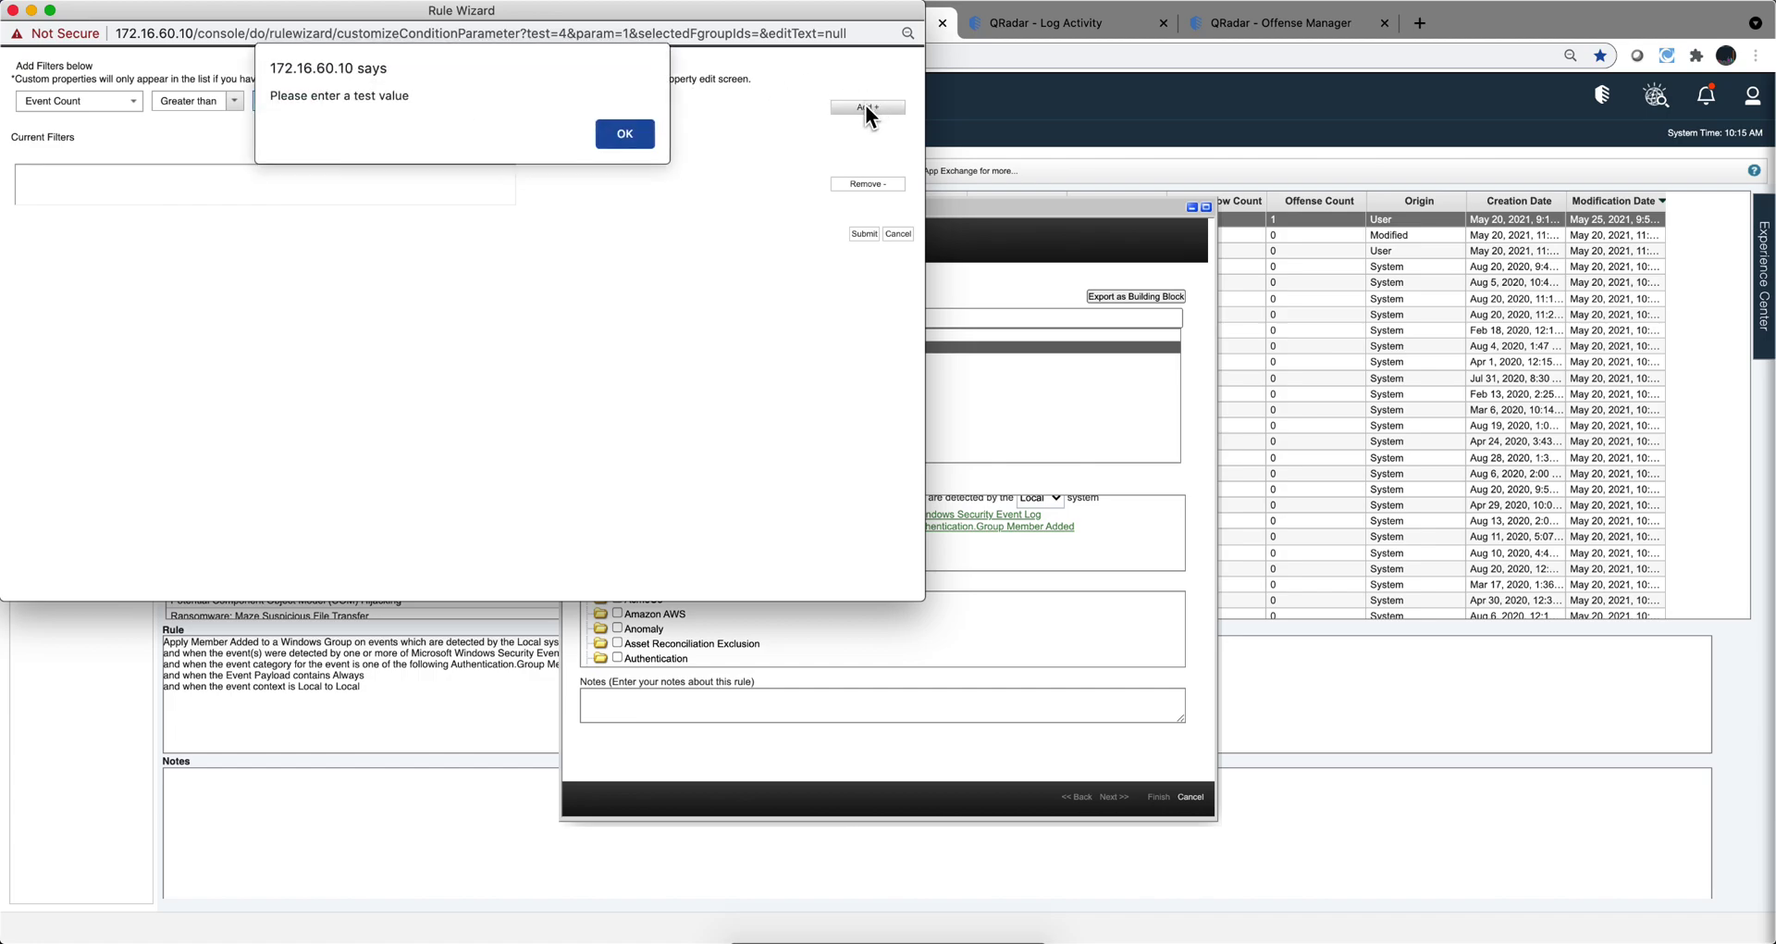
{"action": "left_click", "coordinate": [625, 134]}
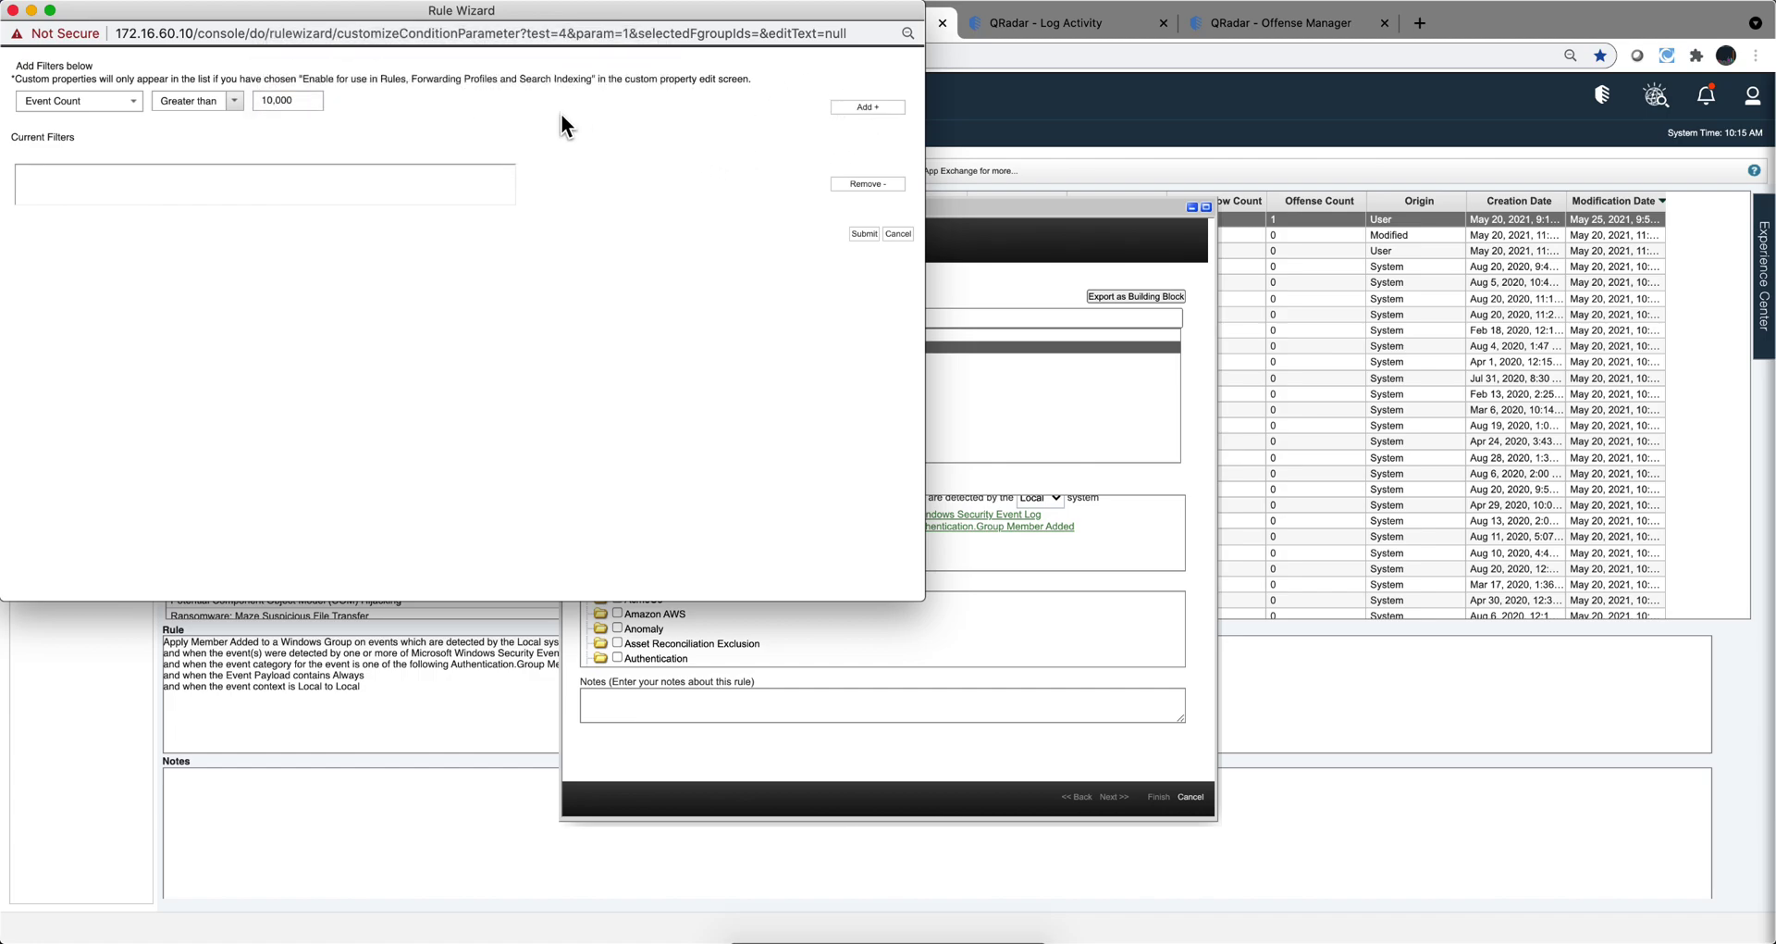
{"action": "left_click", "coordinate": [307, 100]}
{"action": "left_click", "coordinate": [857, 107]}
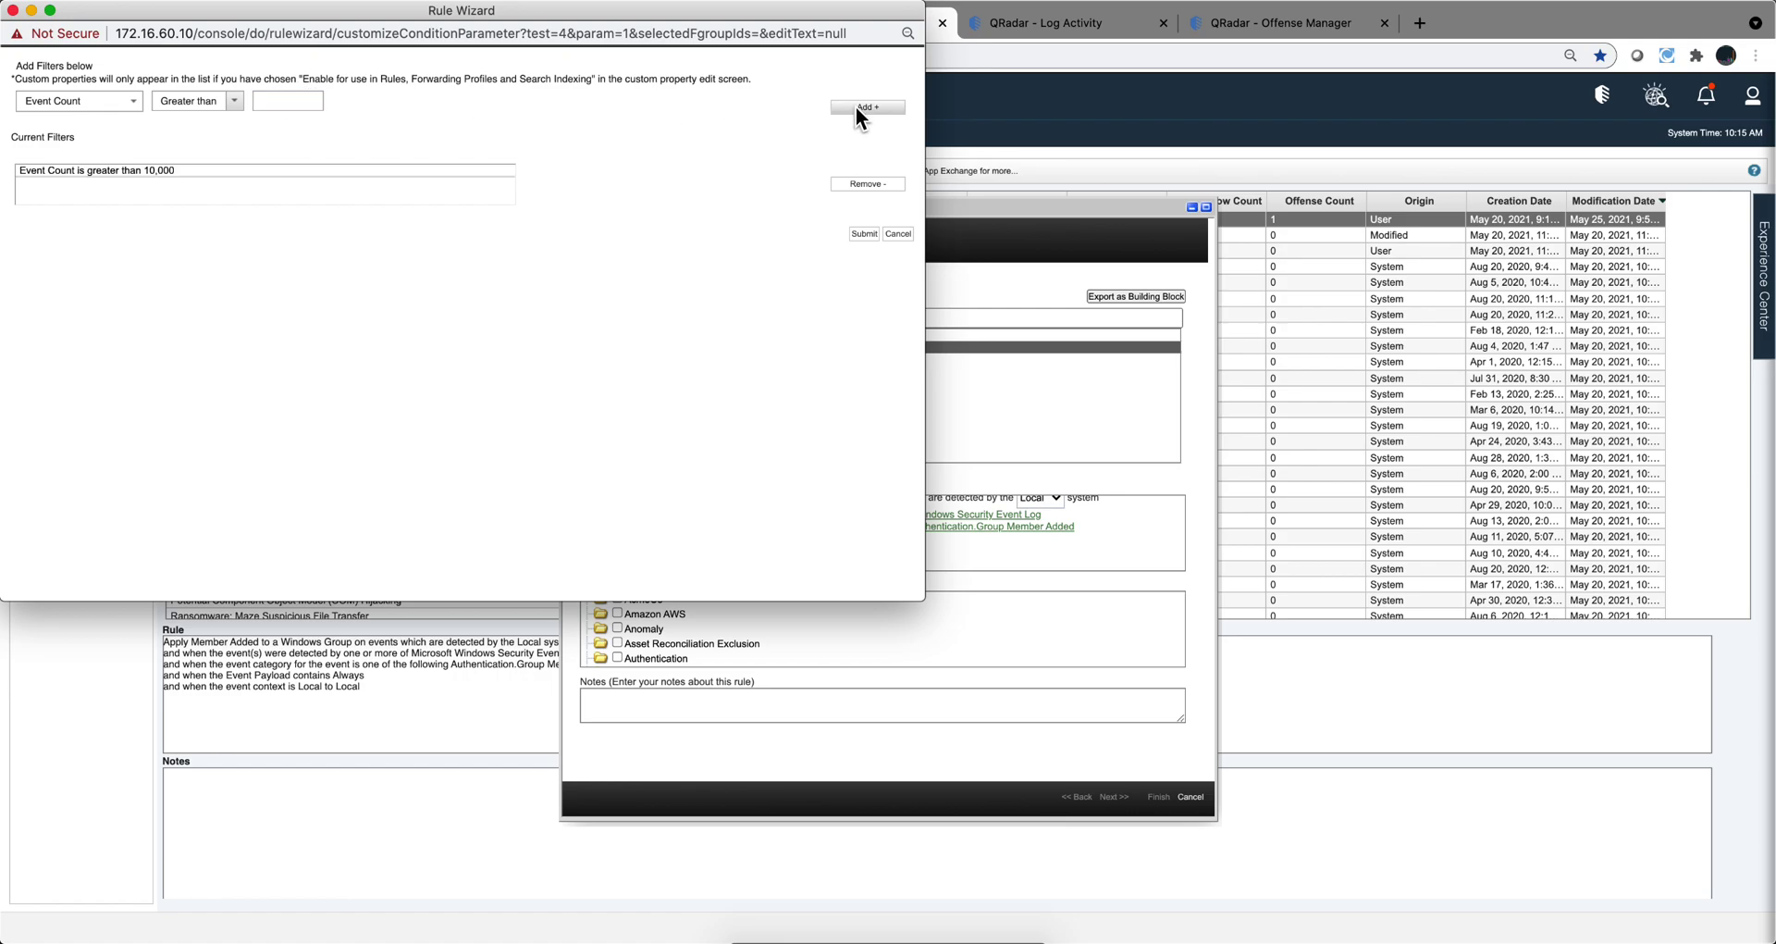
{"action": "left_click", "coordinate": [862, 234]}
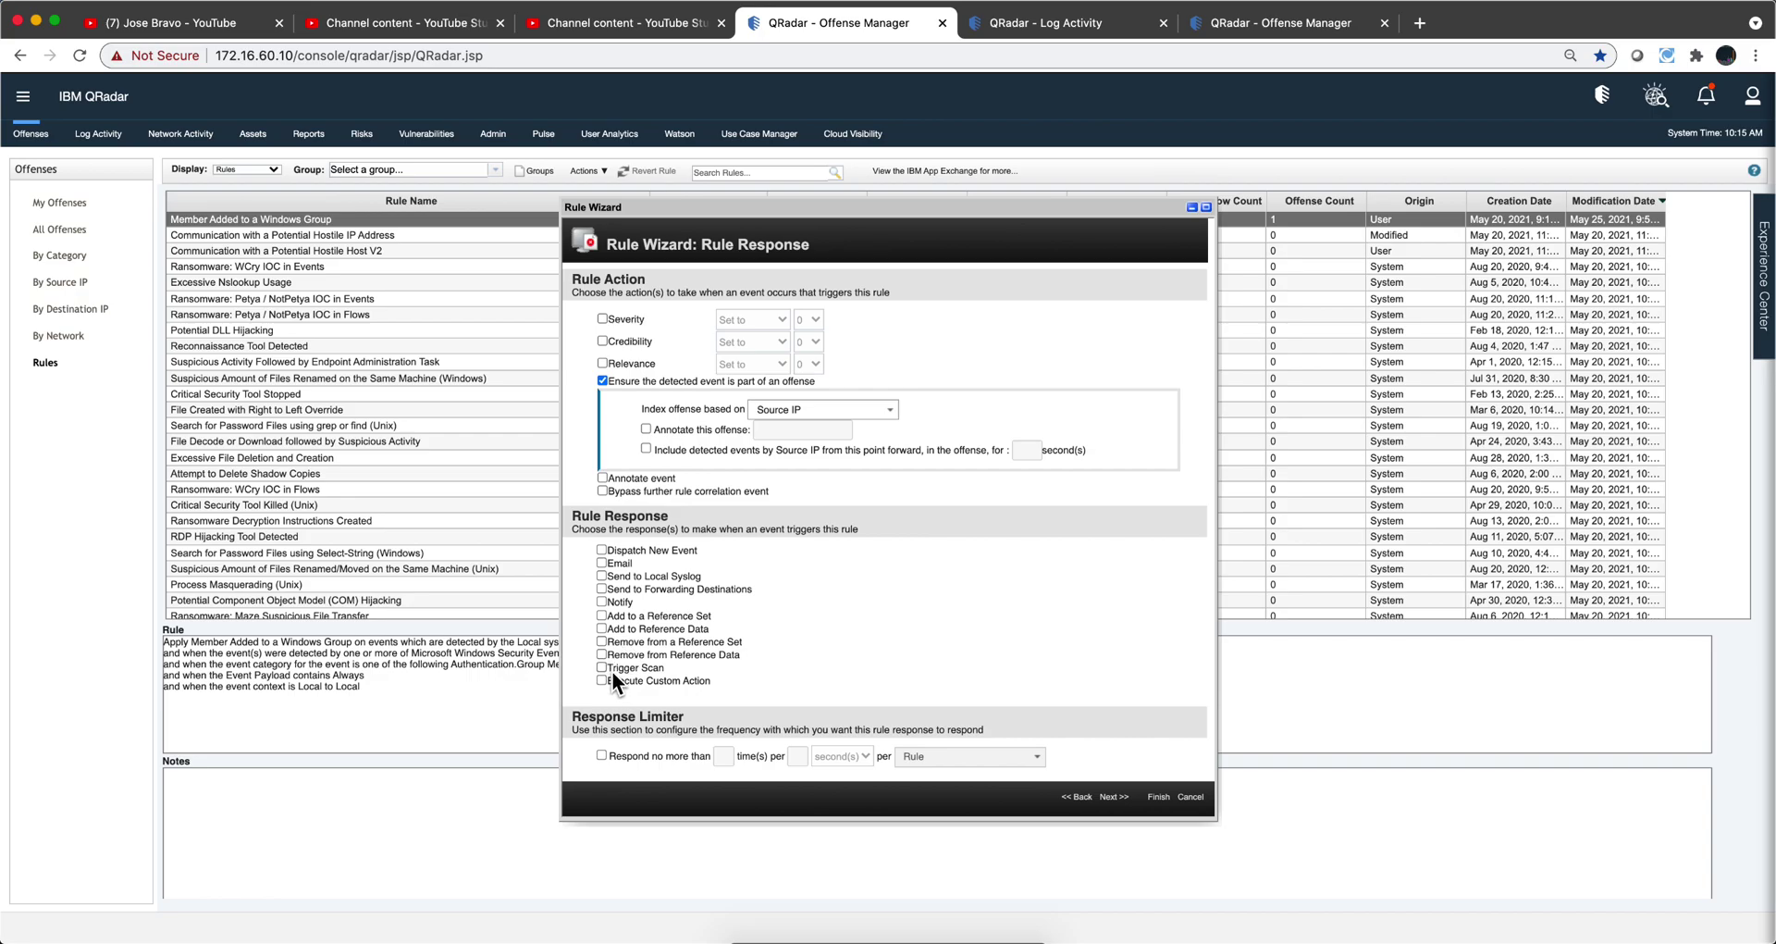
Step: Enable Add to a Reference Set, sending Source IP to the Access Request Information\Accesses - AlphaNumeric set
{"action": "left_click", "coordinate": [602, 615]}
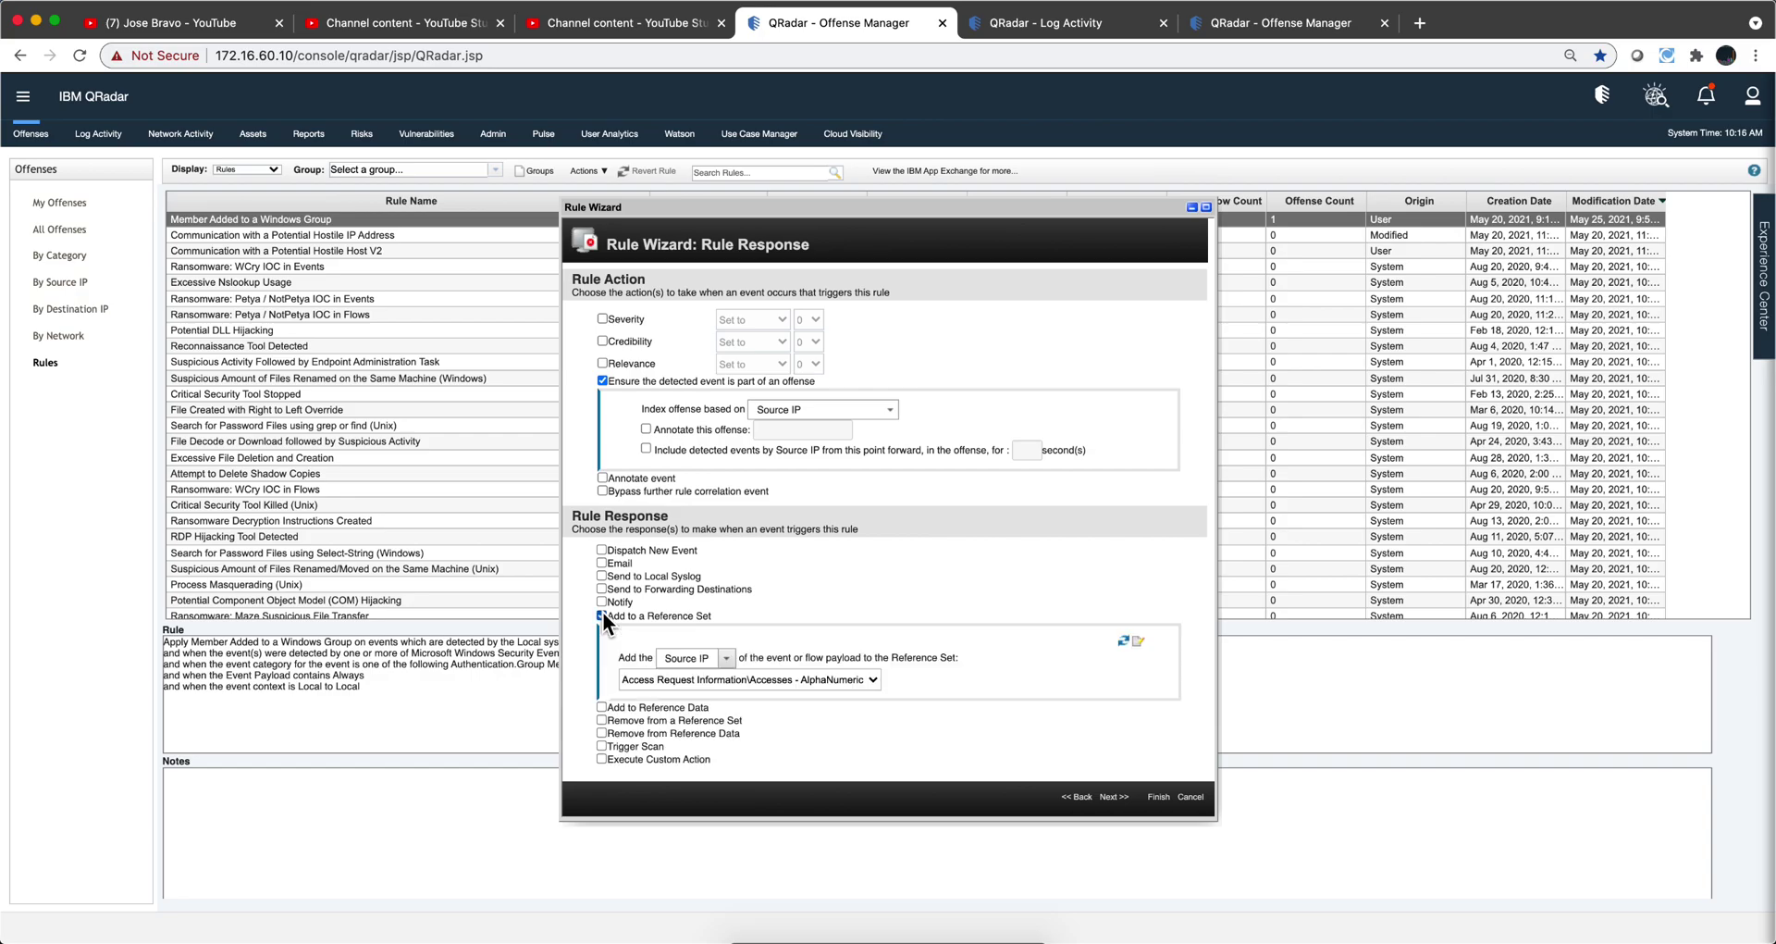
{"action": "left_click", "coordinate": [602, 615]}
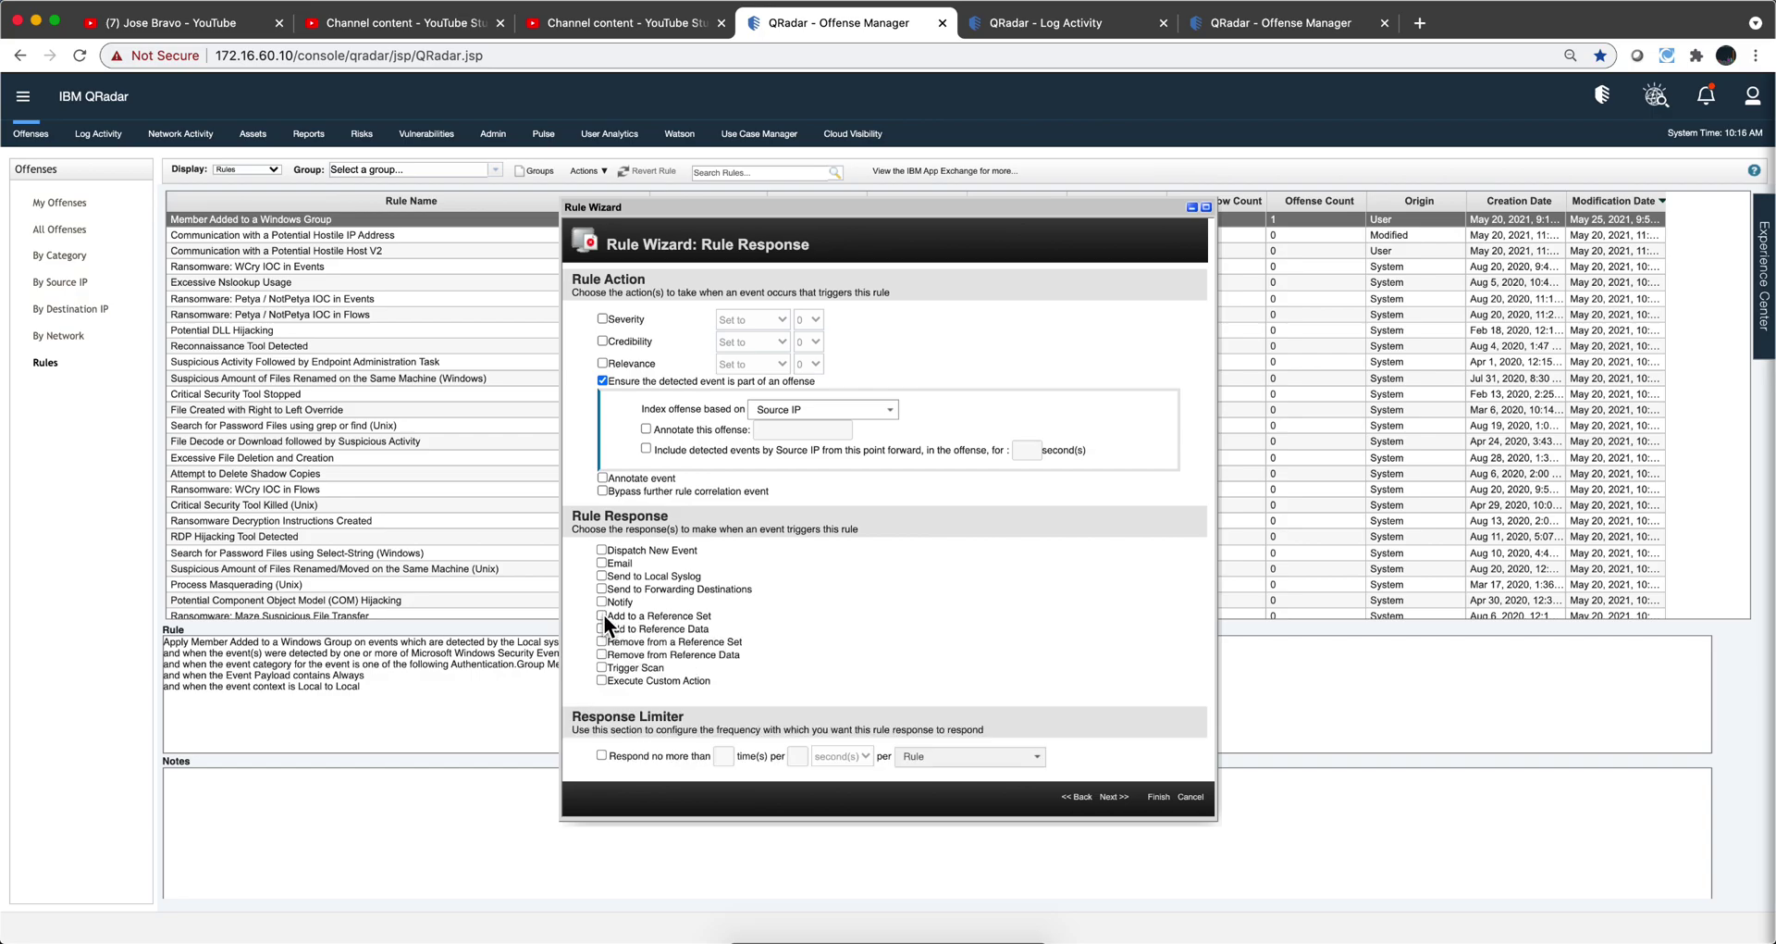
{"action": "left_click", "coordinate": [602, 616]}
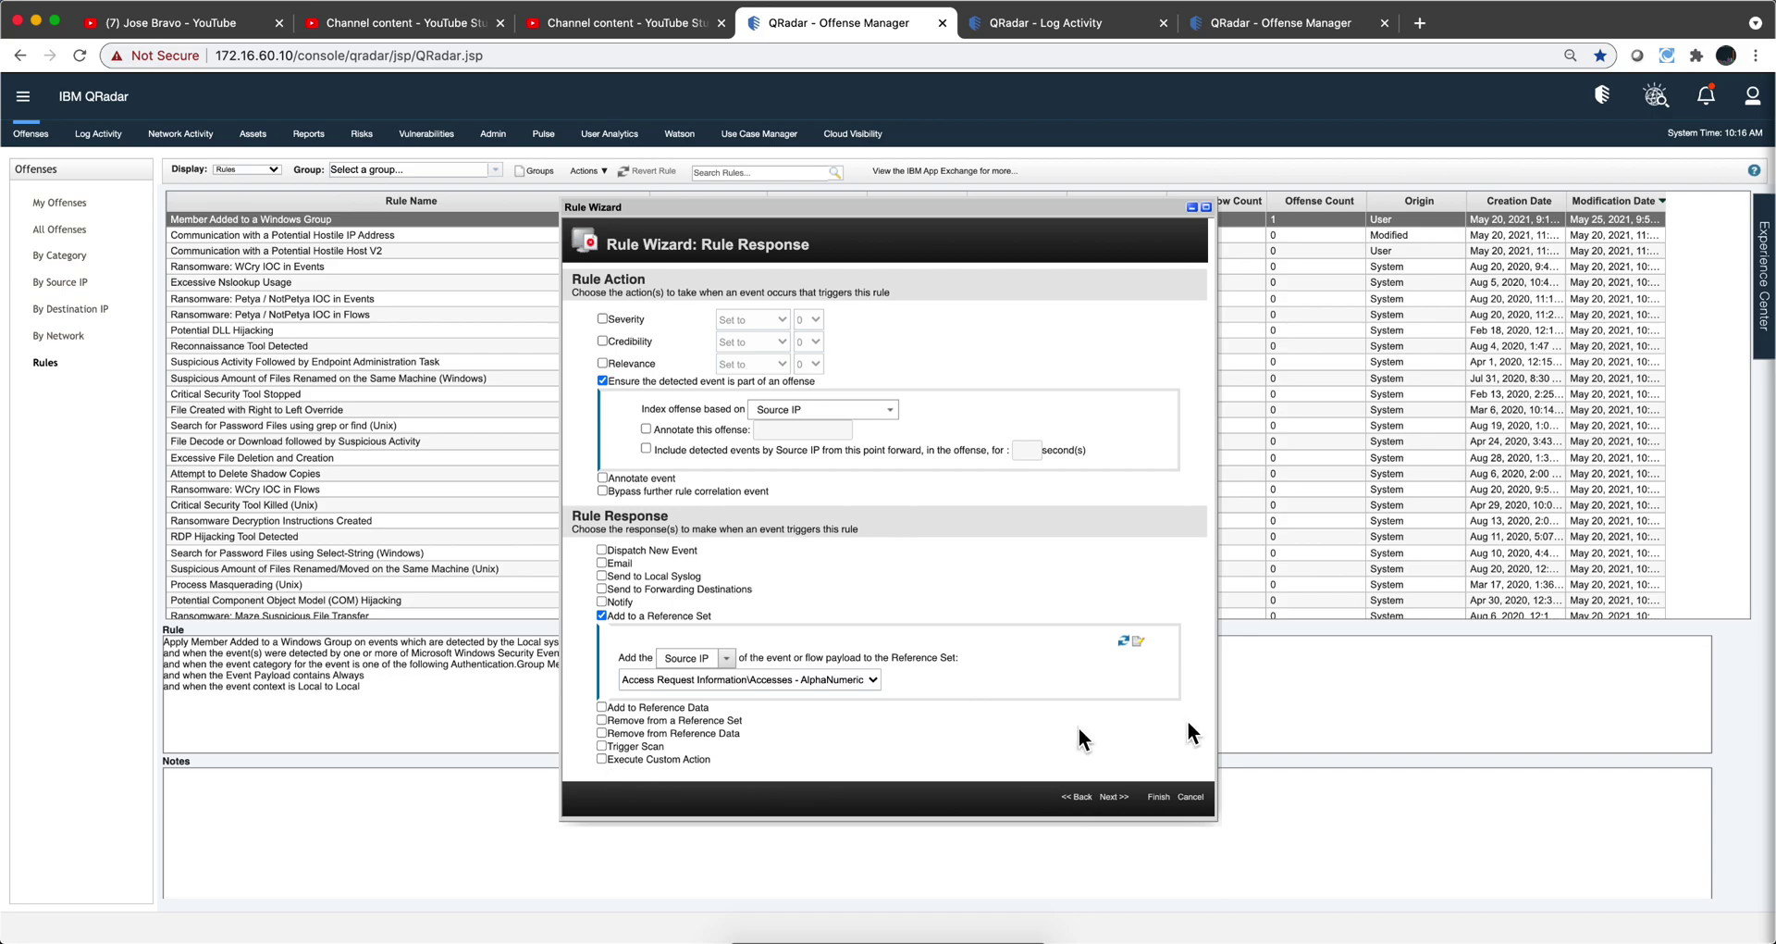
Step: Back in the test stack, filter by 'refer' and add the reference set(s) containment test
{"action": "left_click", "coordinate": [1077, 797]}
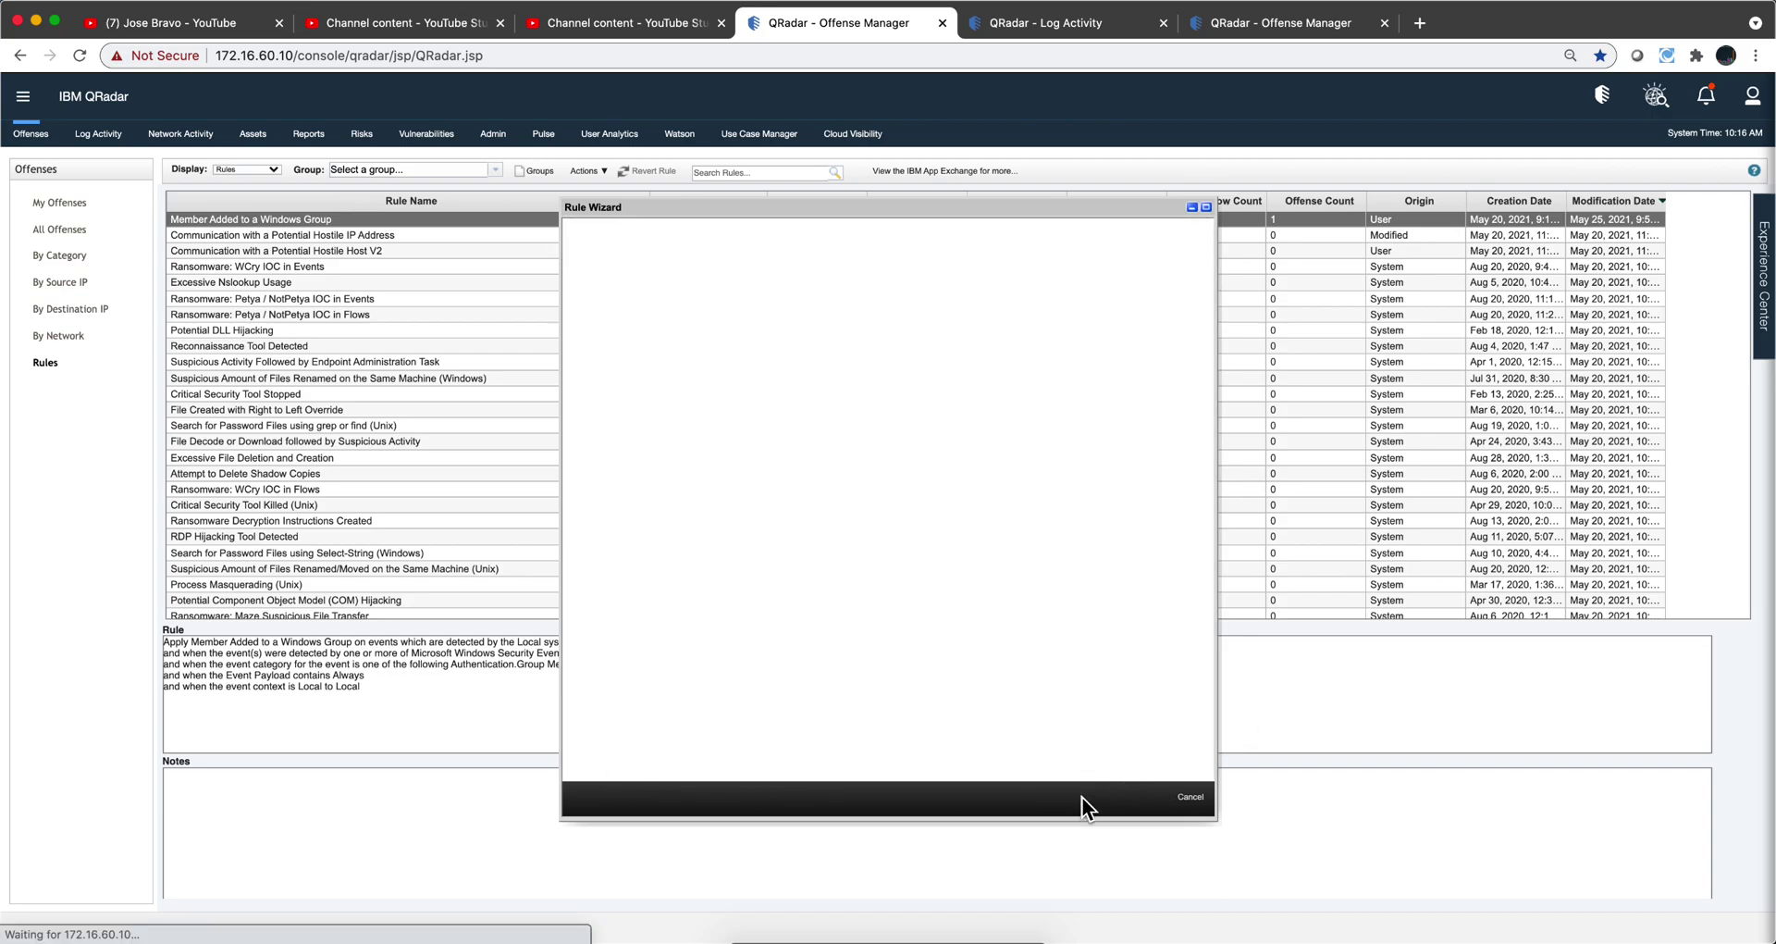
{"action": "left_click", "coordinate": [664, 318]}
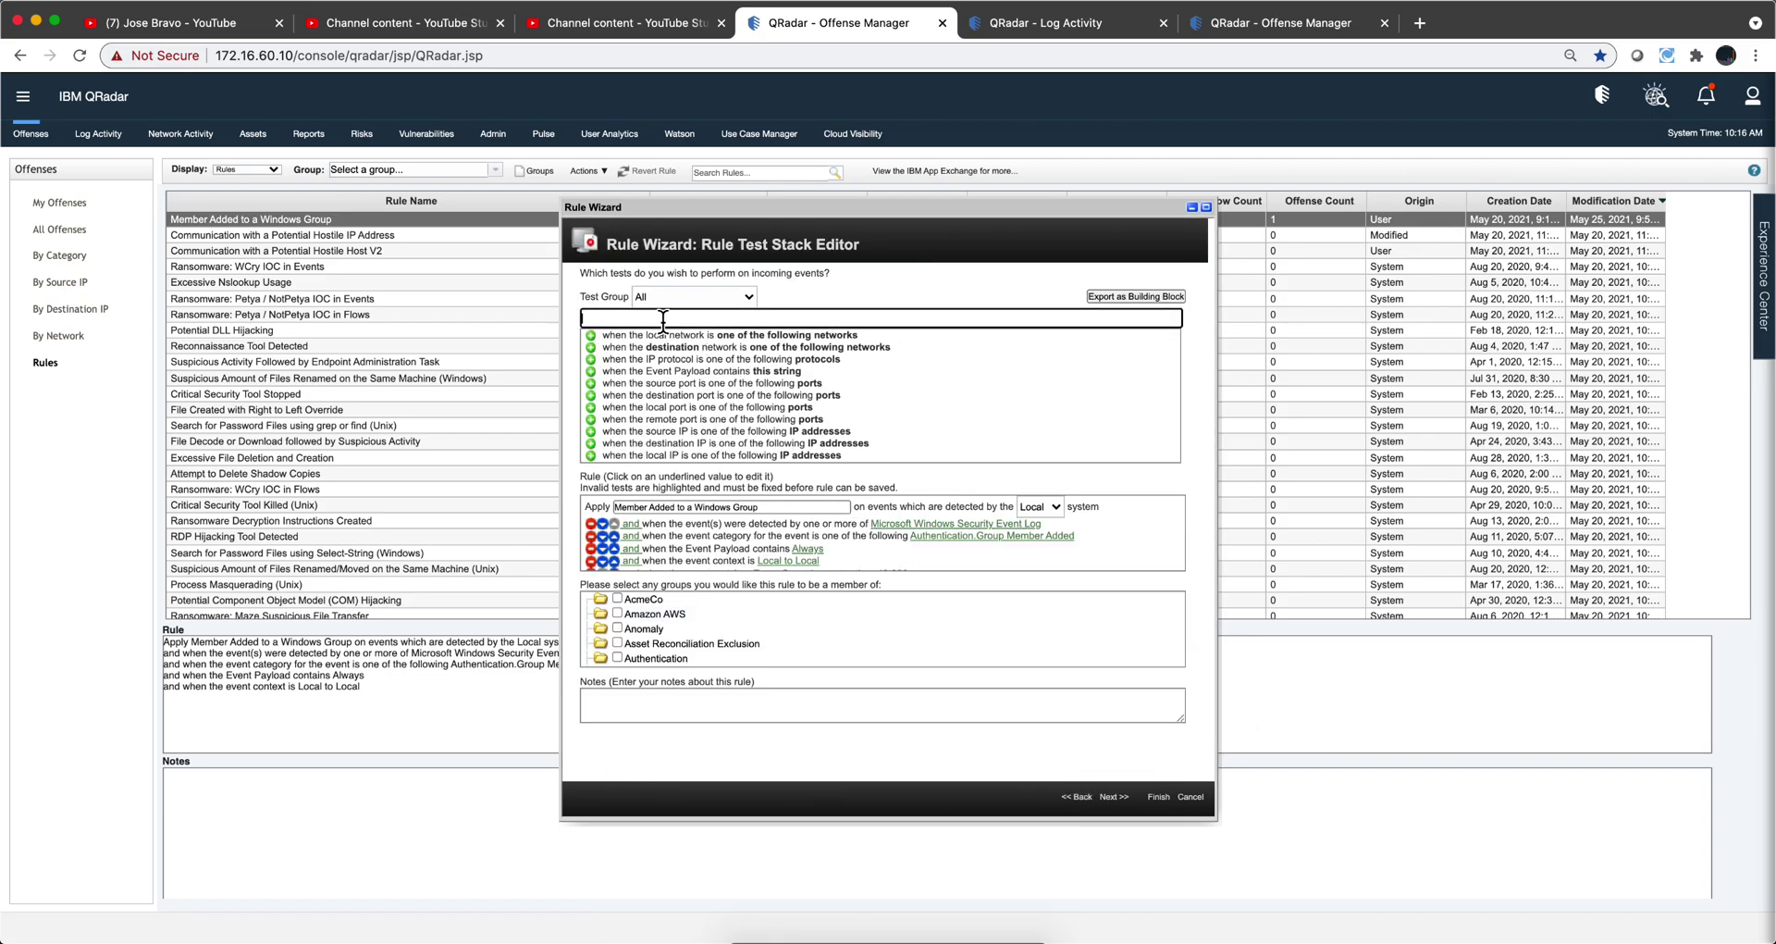
{"action": "type", "text": "refer"}
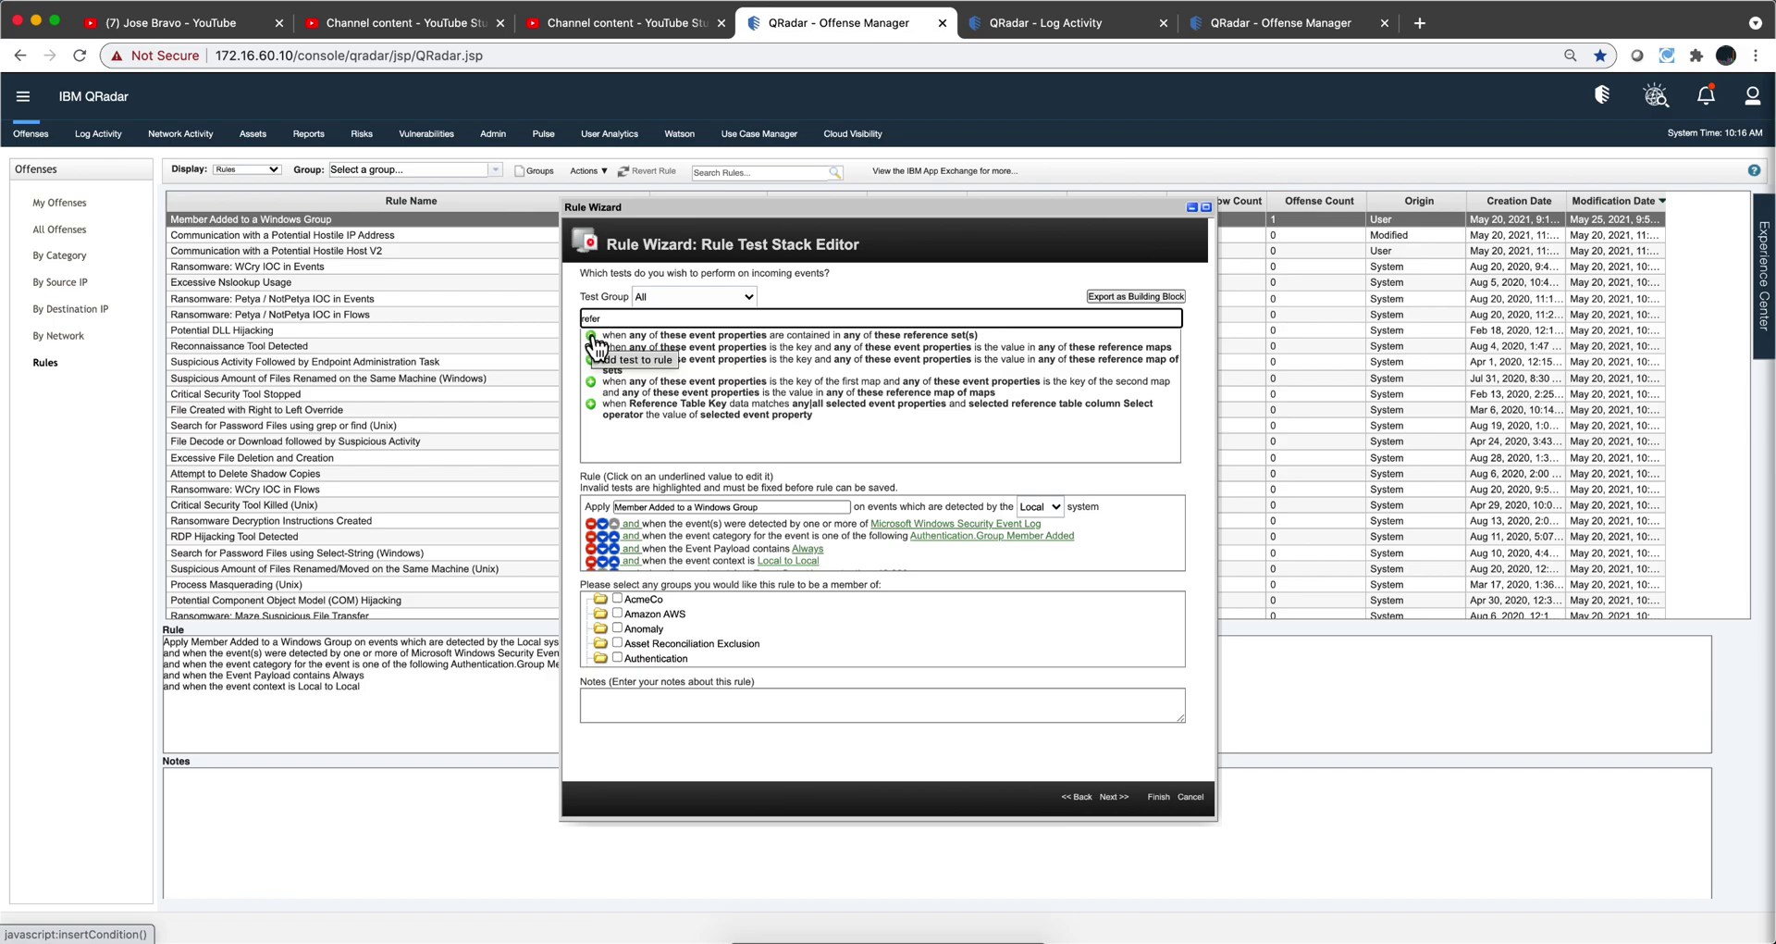
{"action": "left_click", "coordinate": [592, 337]}
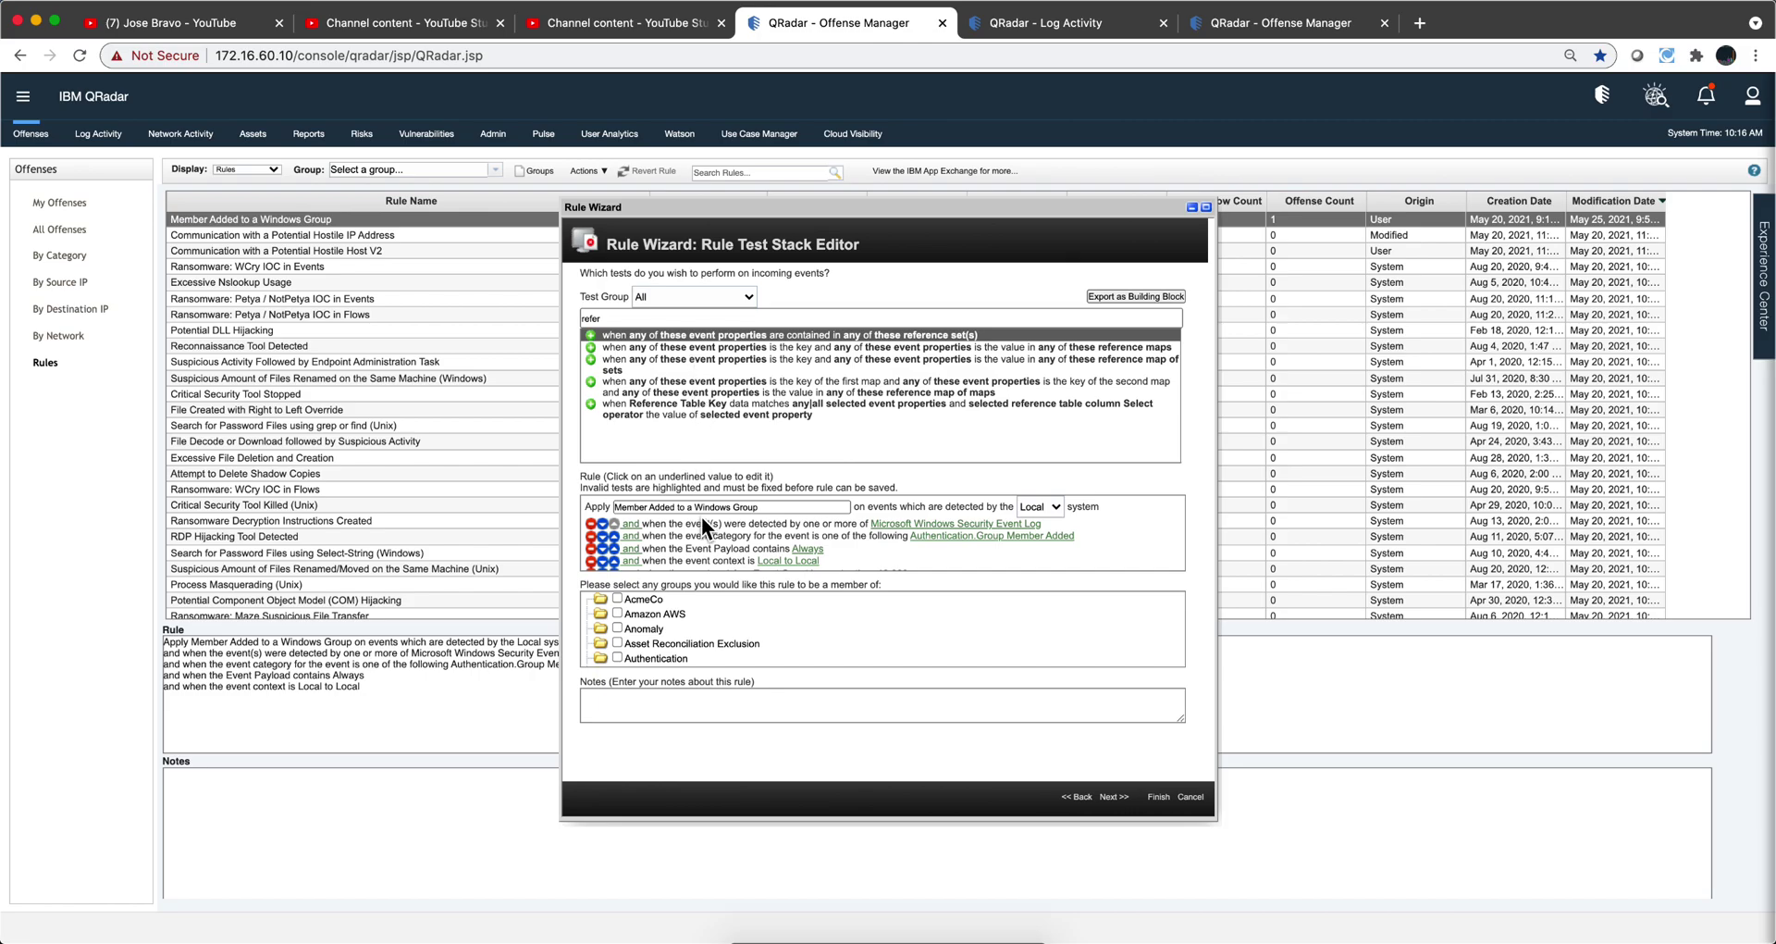
{"action": "scroll", "coordinate": [705, 541], "scroll_direction": "down", "scroll_amount": 2}
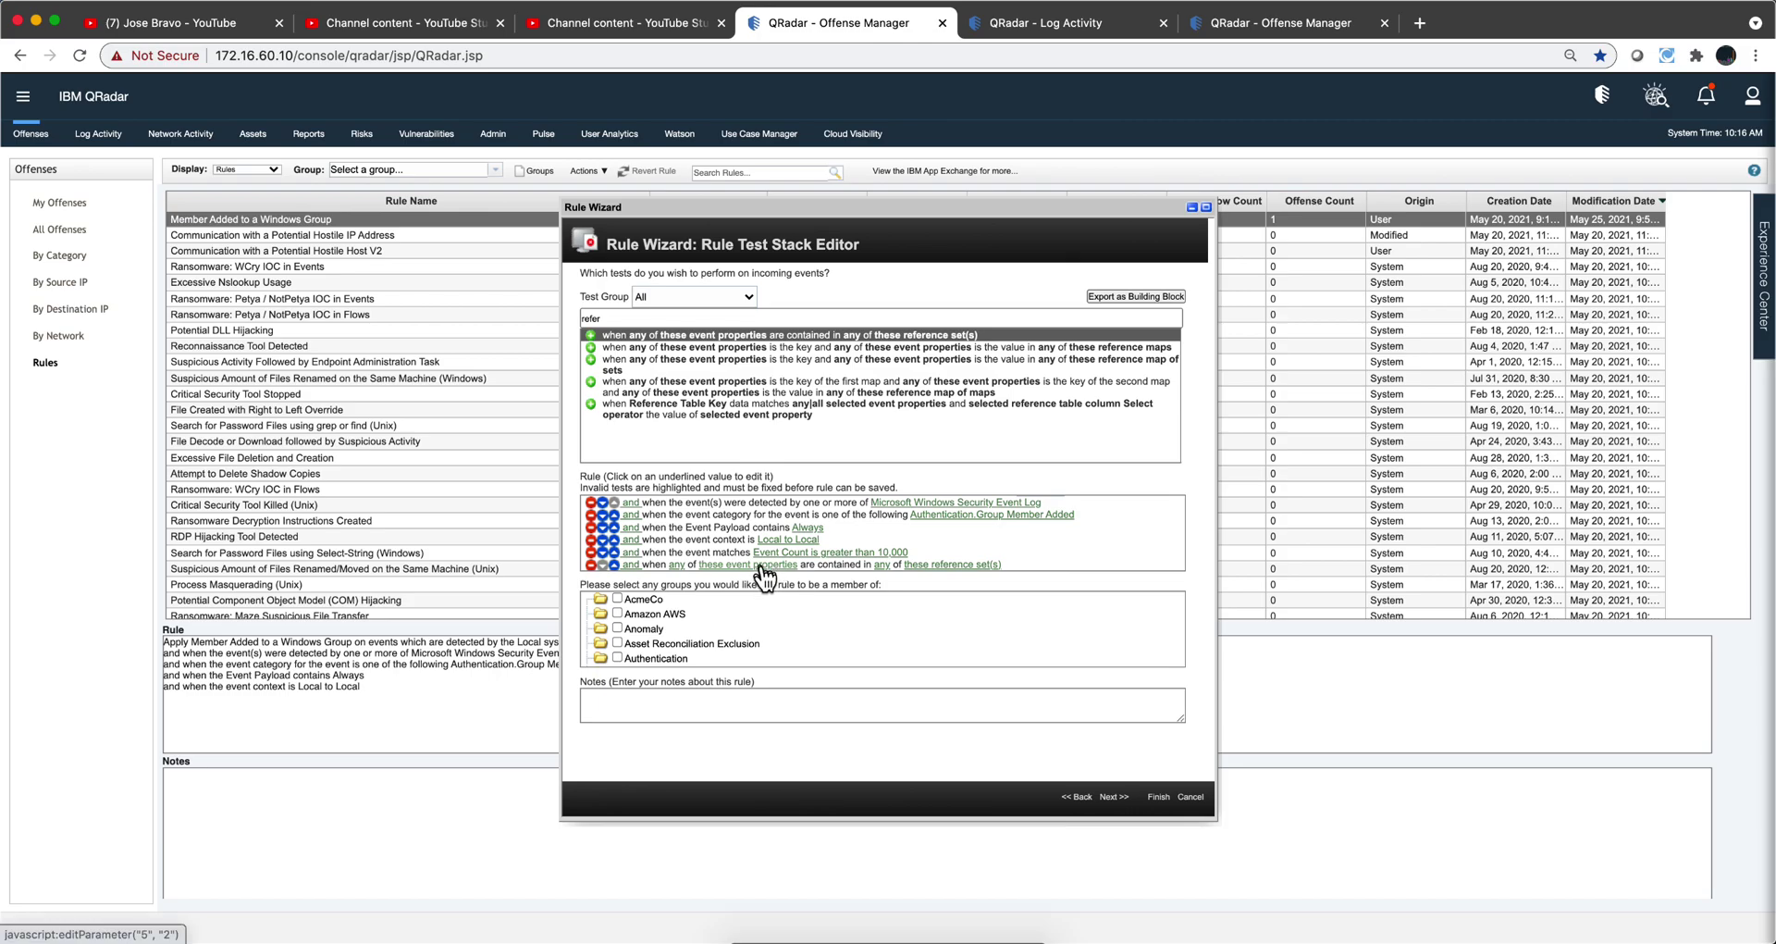
{"action": "left_click", "coordinate": [762, 565]}
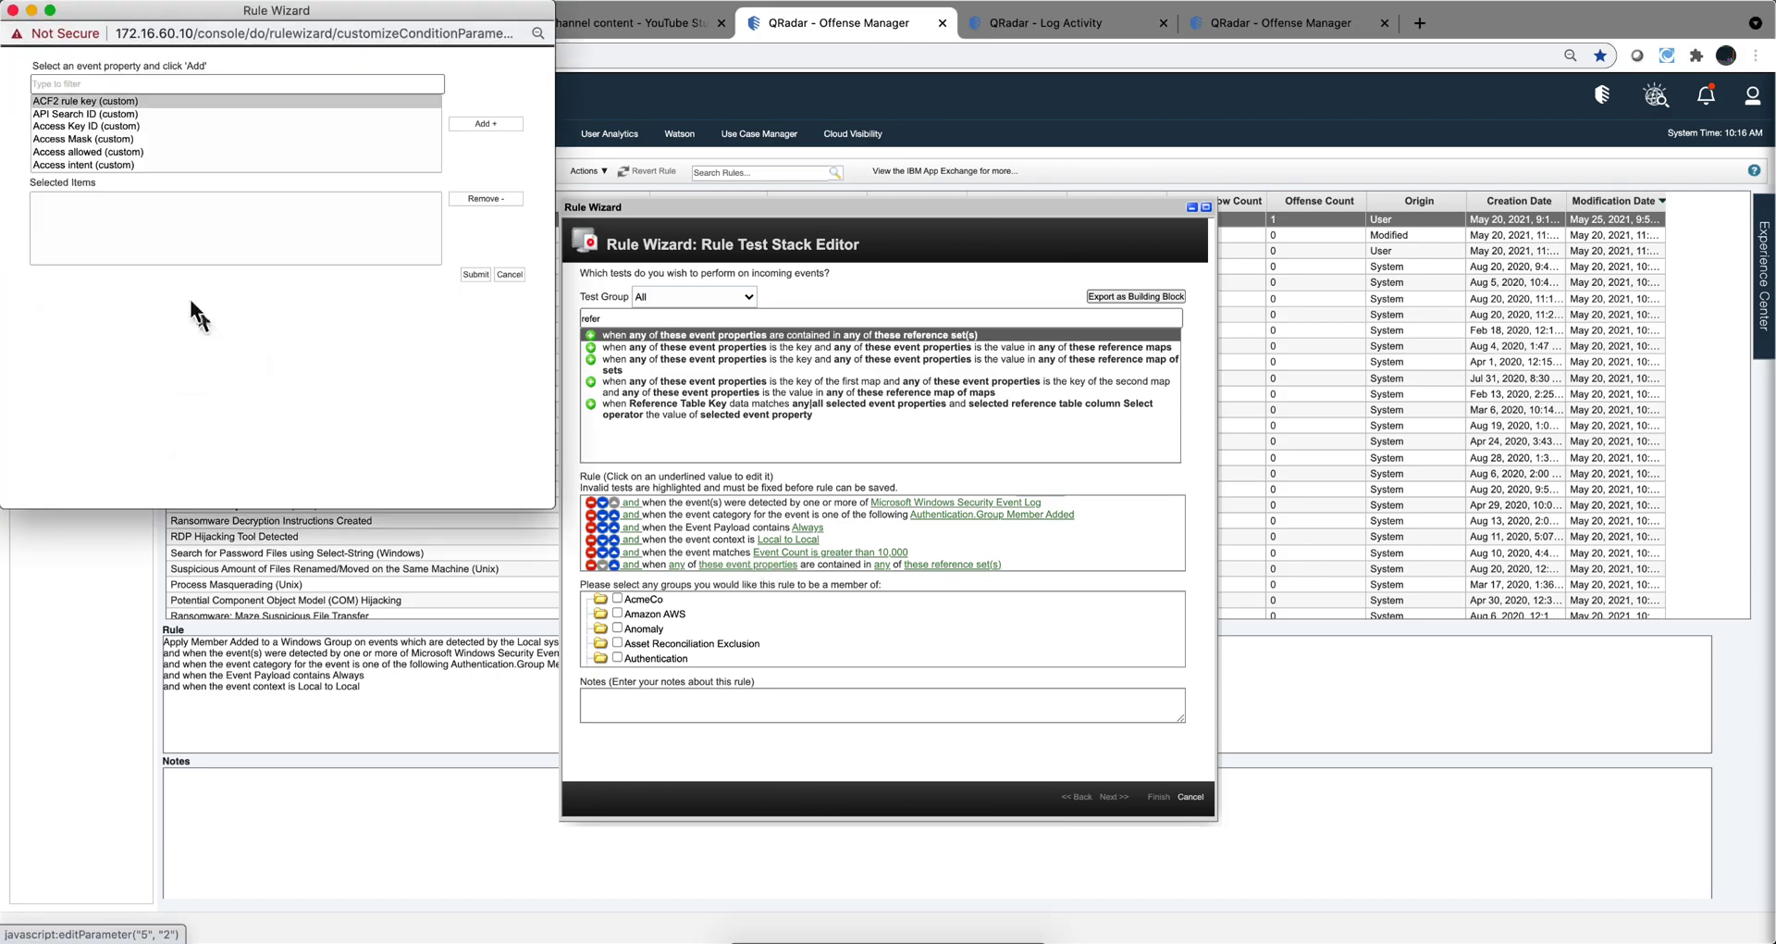
{"action": "left_click", "coordinate": [509, 275]}
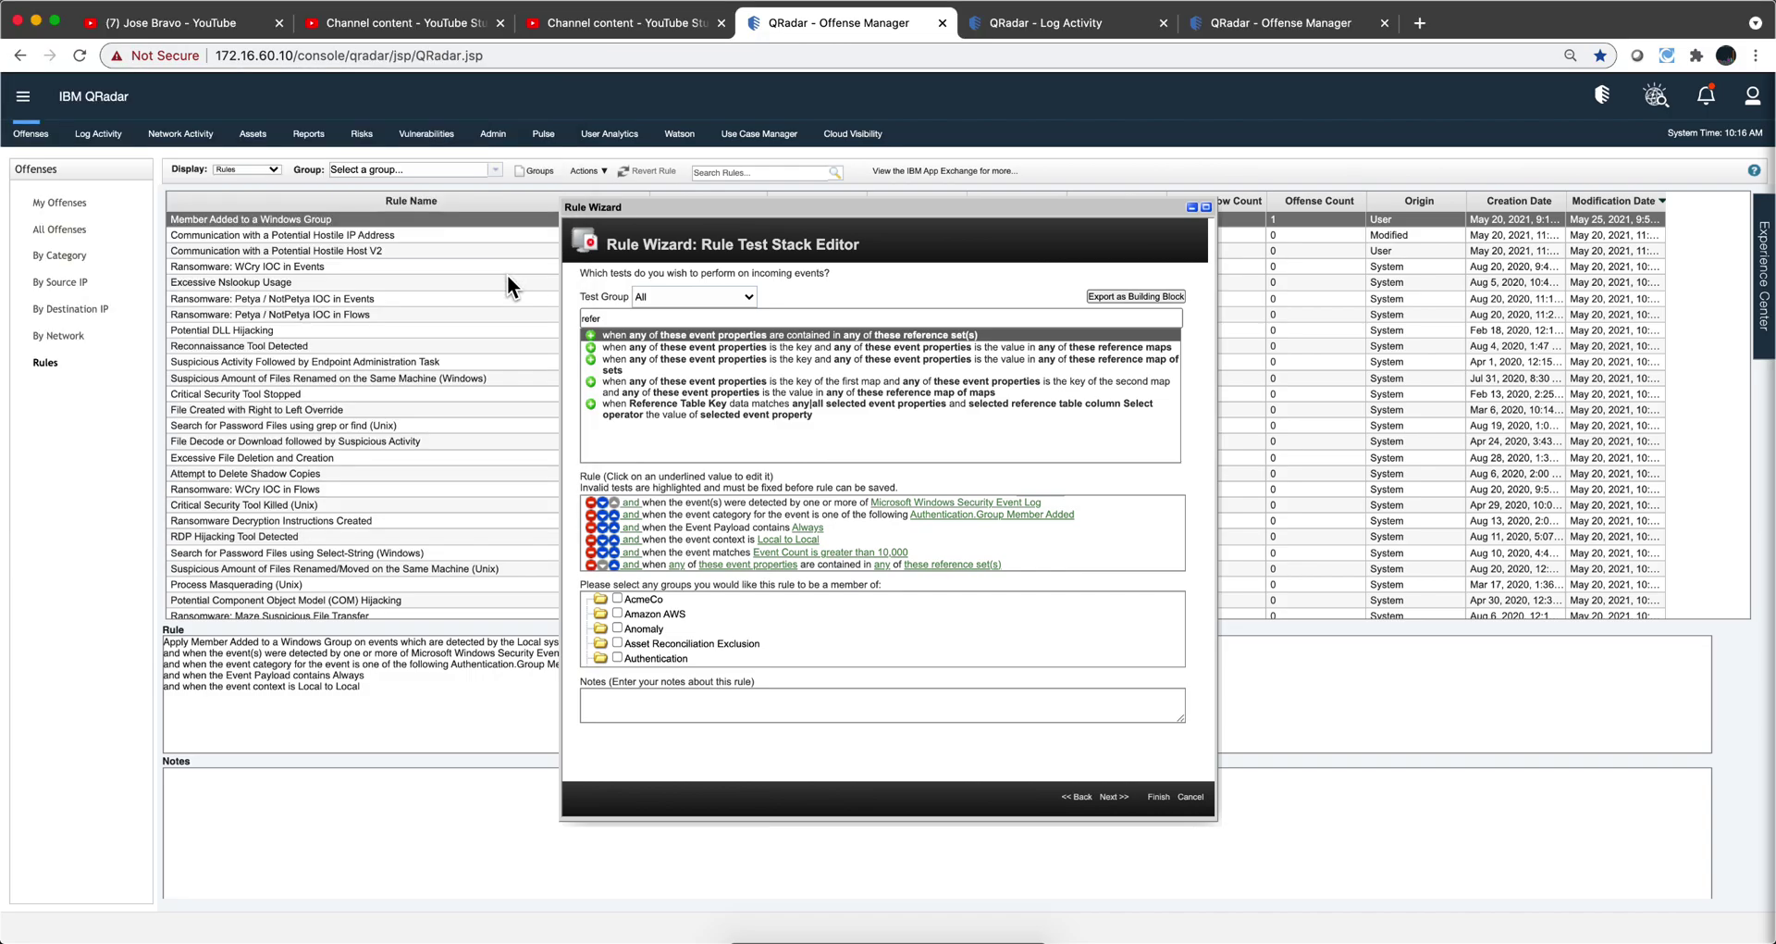
{"action": "left_click", "coordinate": [967, 564]}
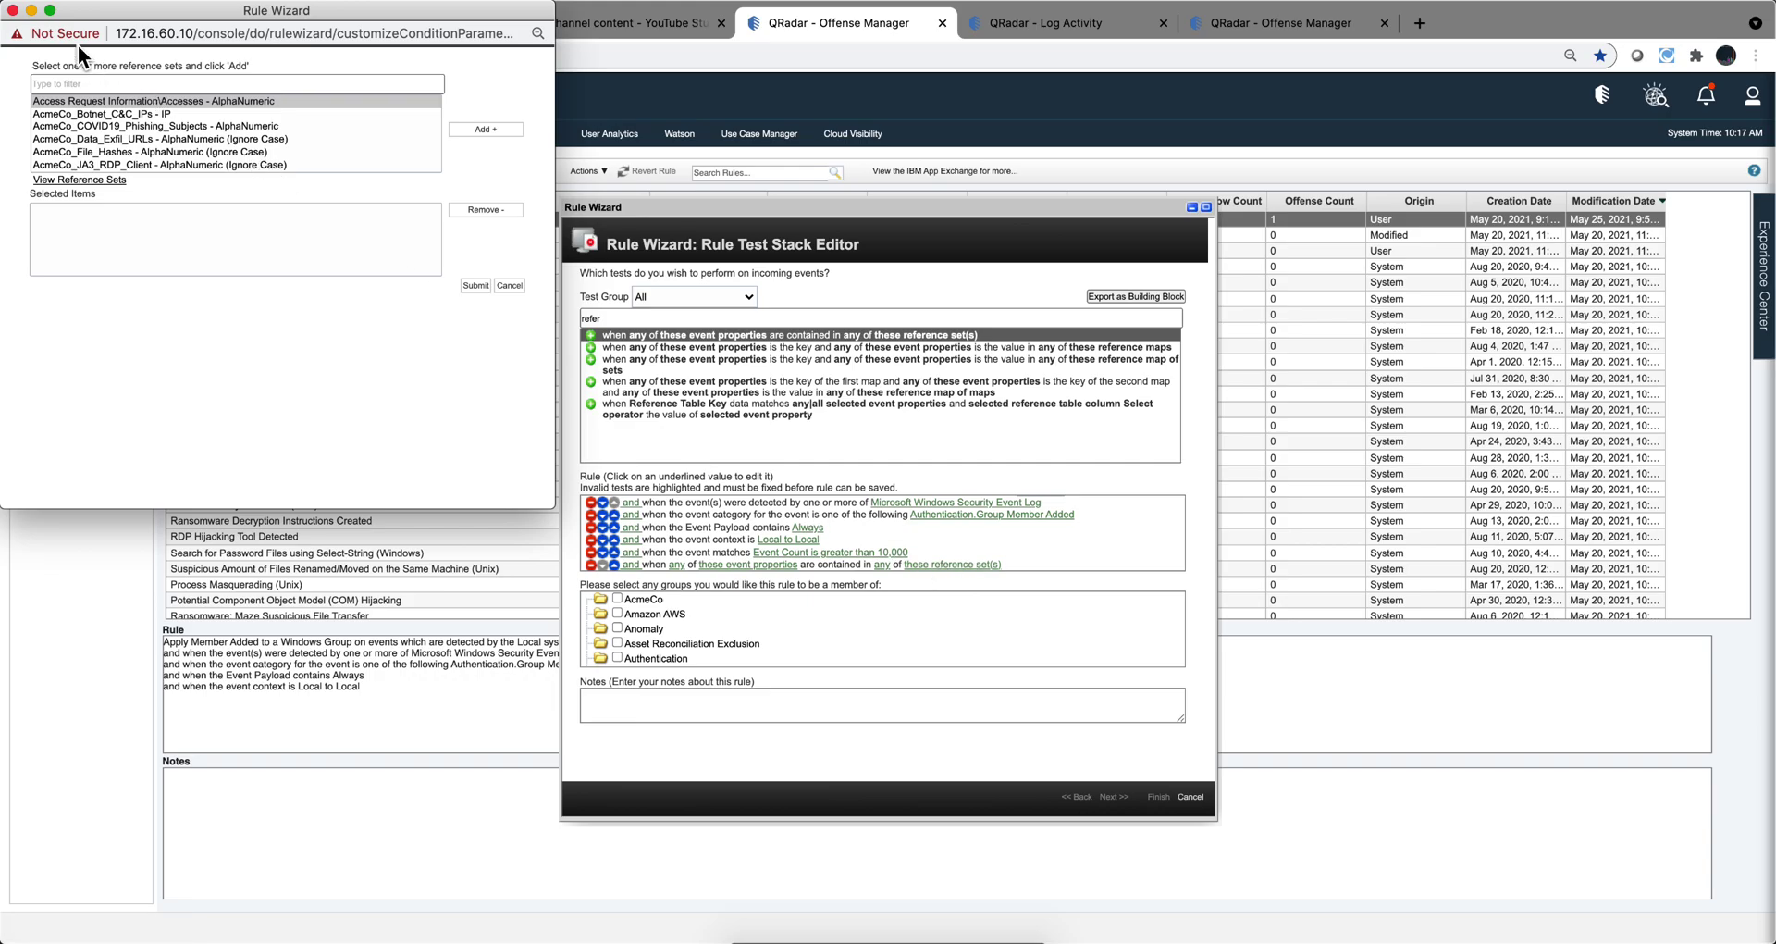
{"action": "left_click", "coordinate": [13, 11]}
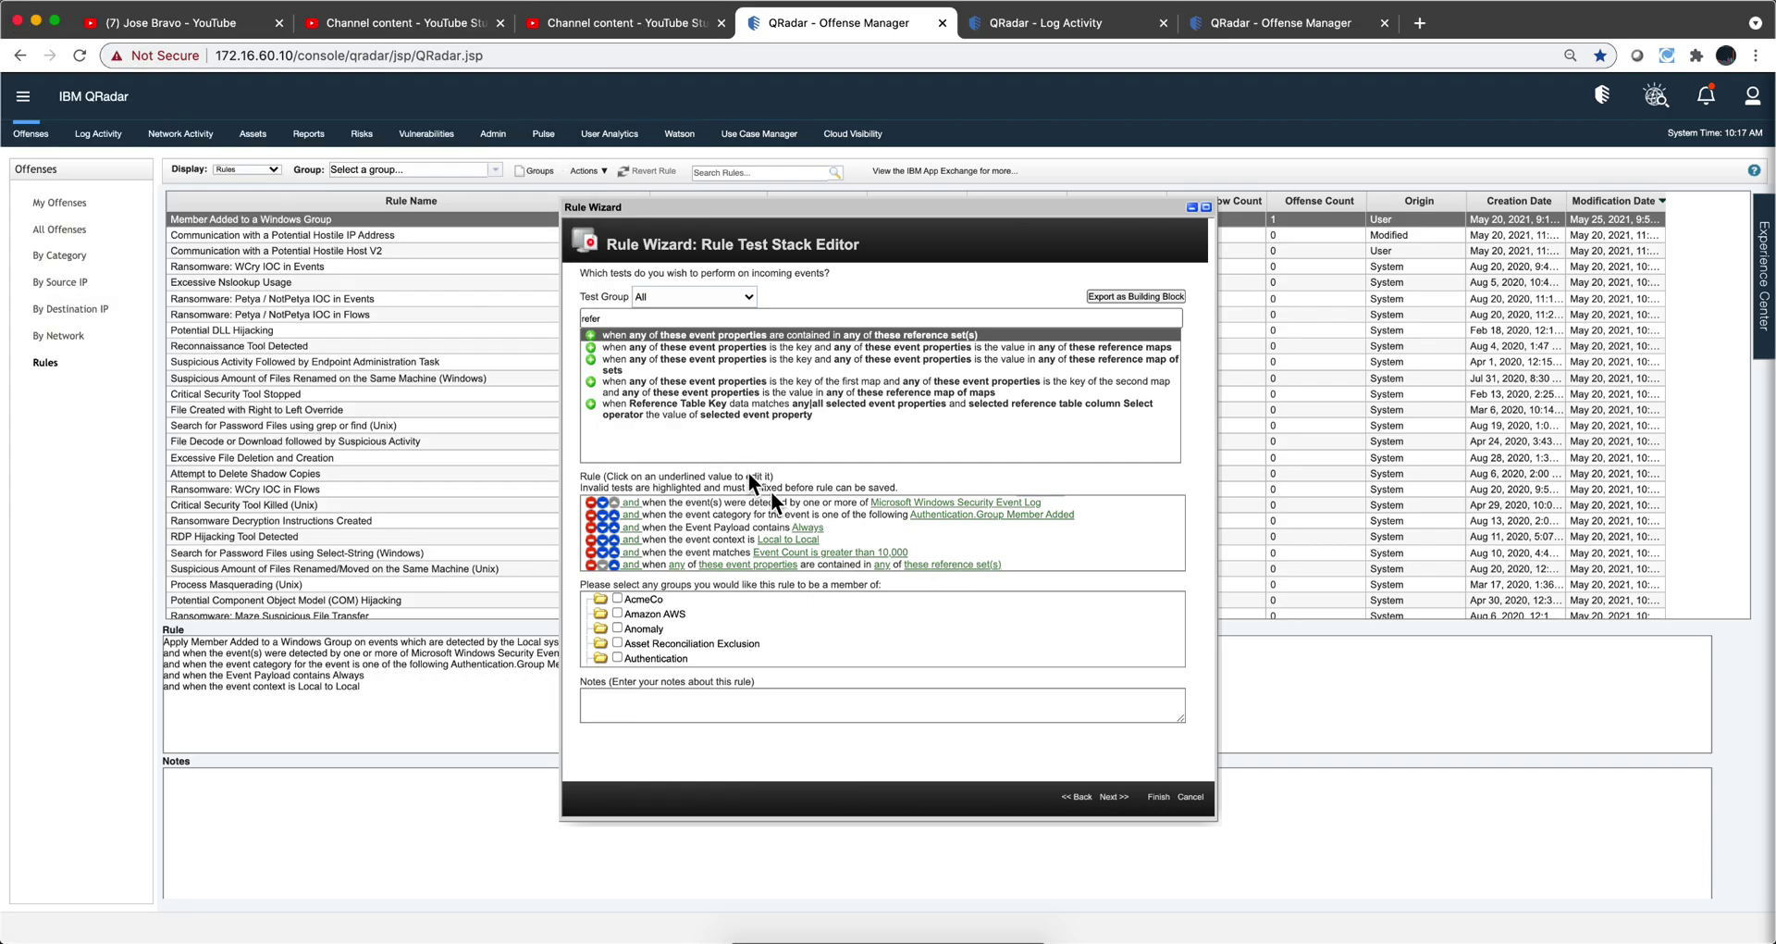
Step: Remove the reference set test and the Event Count test from the rule
{"action": "left_click", "coordinate": [590, 565]}
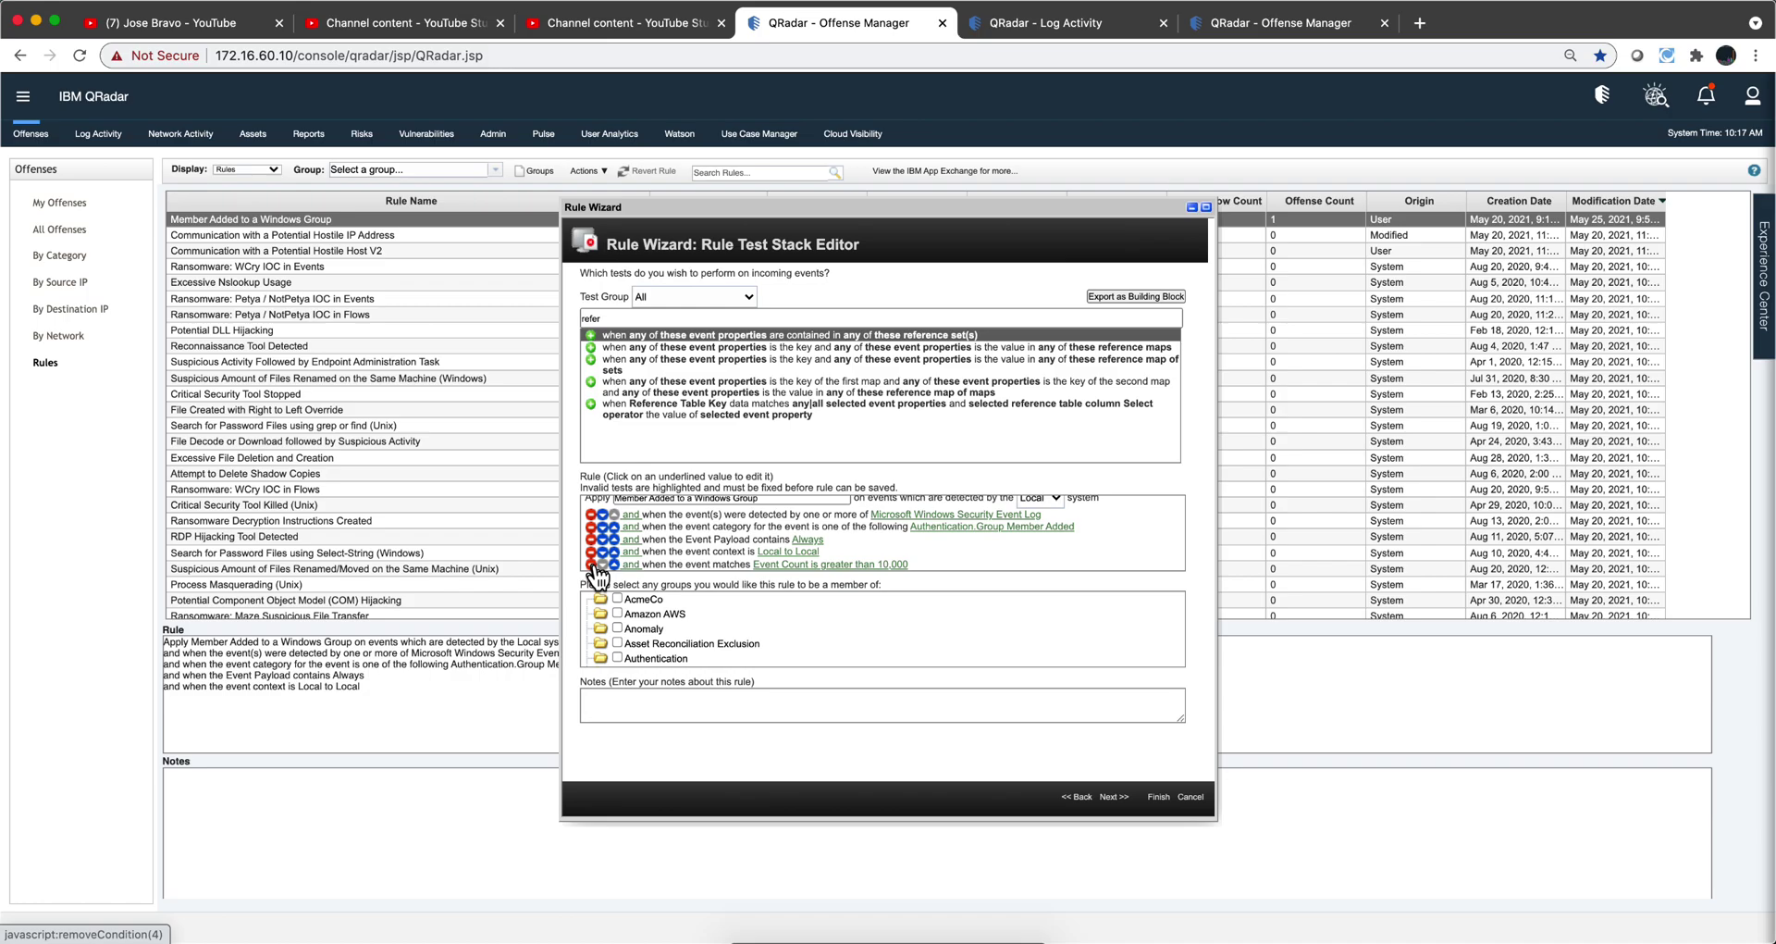
{"action": "left_click", "coordinate": [591, 564]}
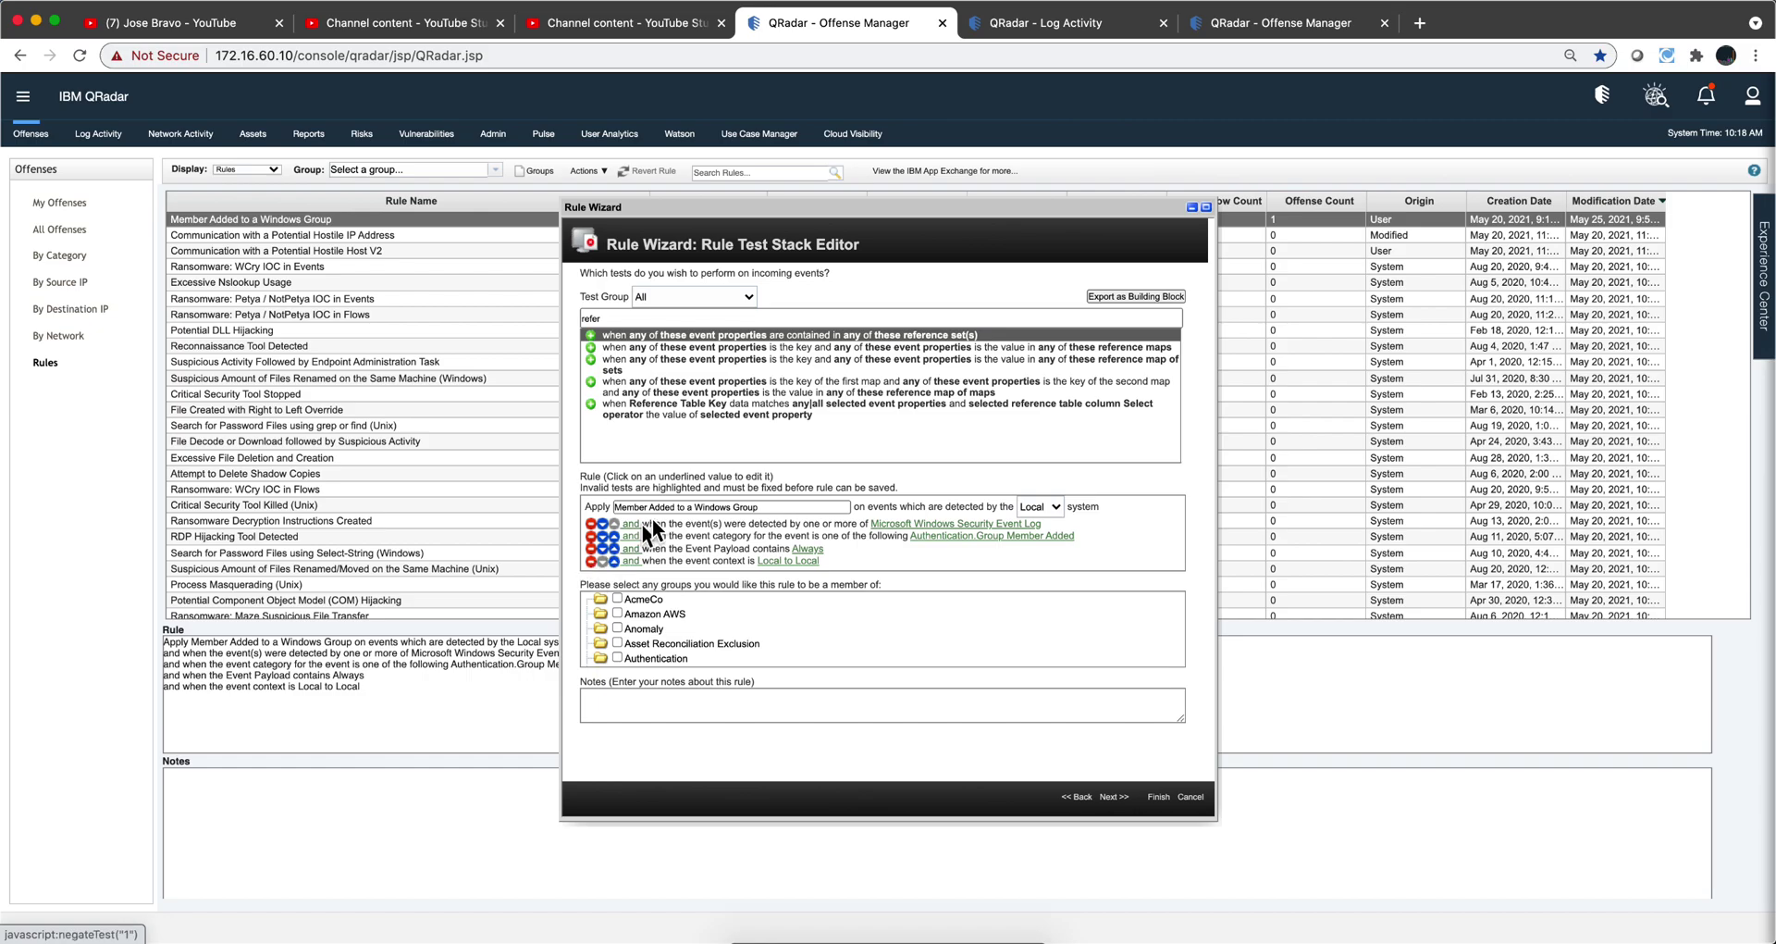
Step: Filter the test list to 'domai' and add the 'domain is one of the following domains' test
{"action": "left_click_drag", "start_coordinate": [625, 318], "coordinate": [580, 319]}
{"action": "type", "text": "domain"}
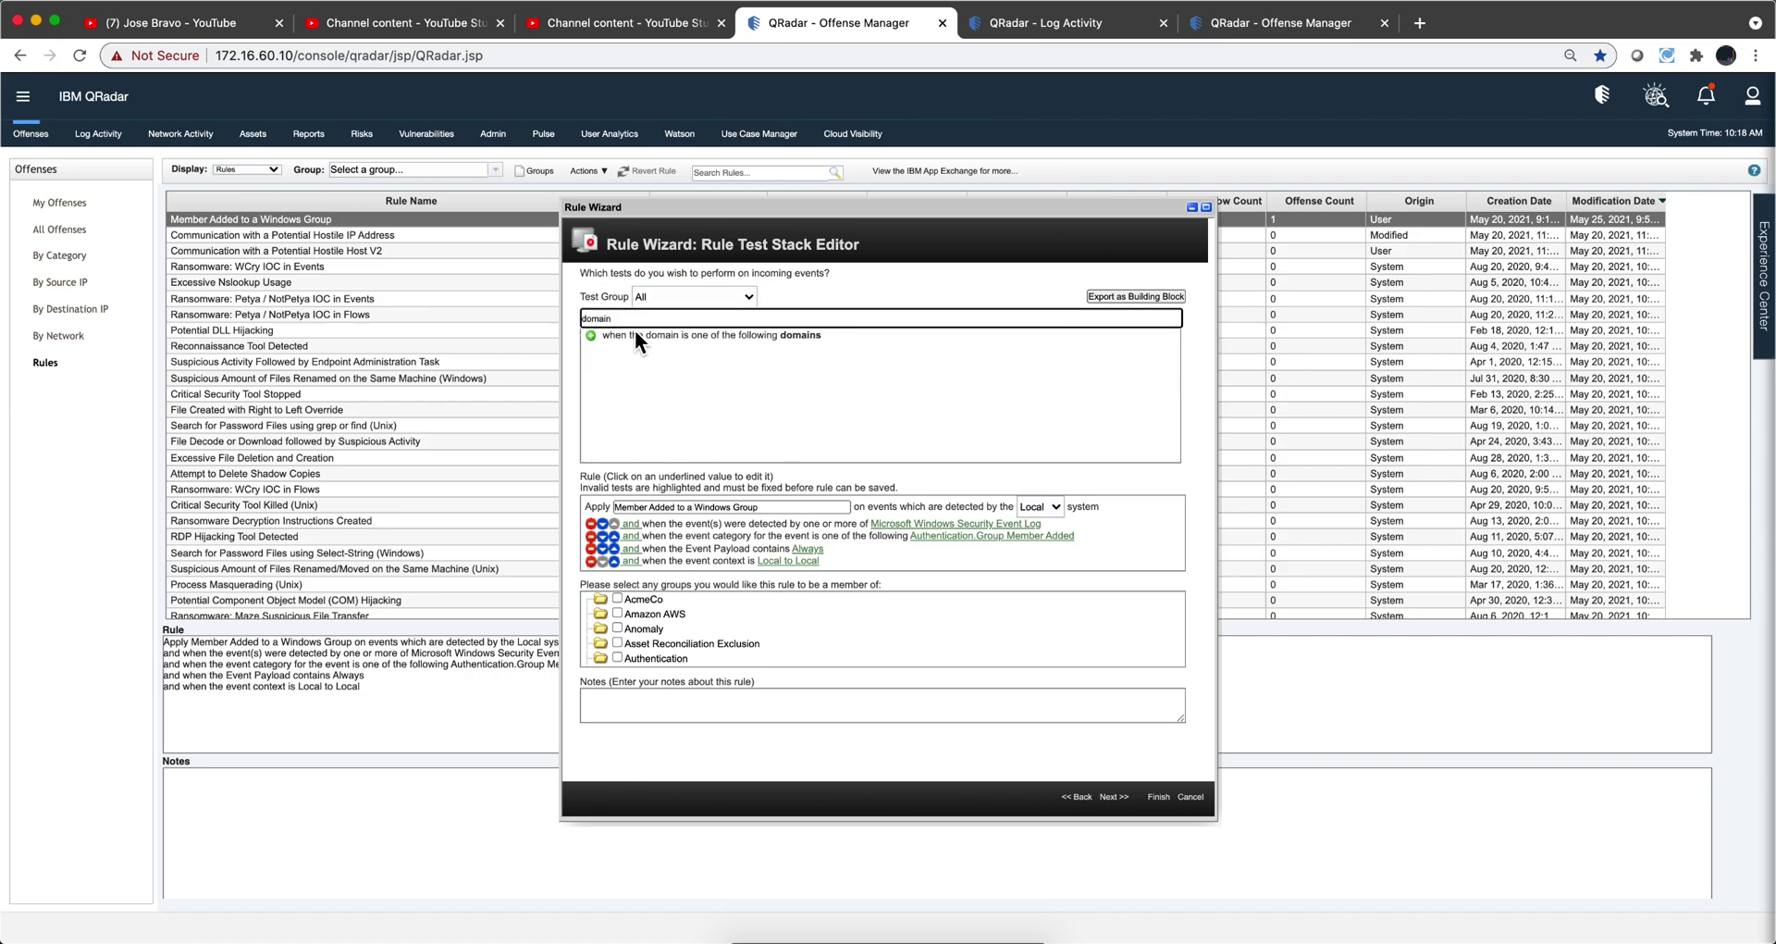
{"action": "left_click", "coordinate": [591, 337]}
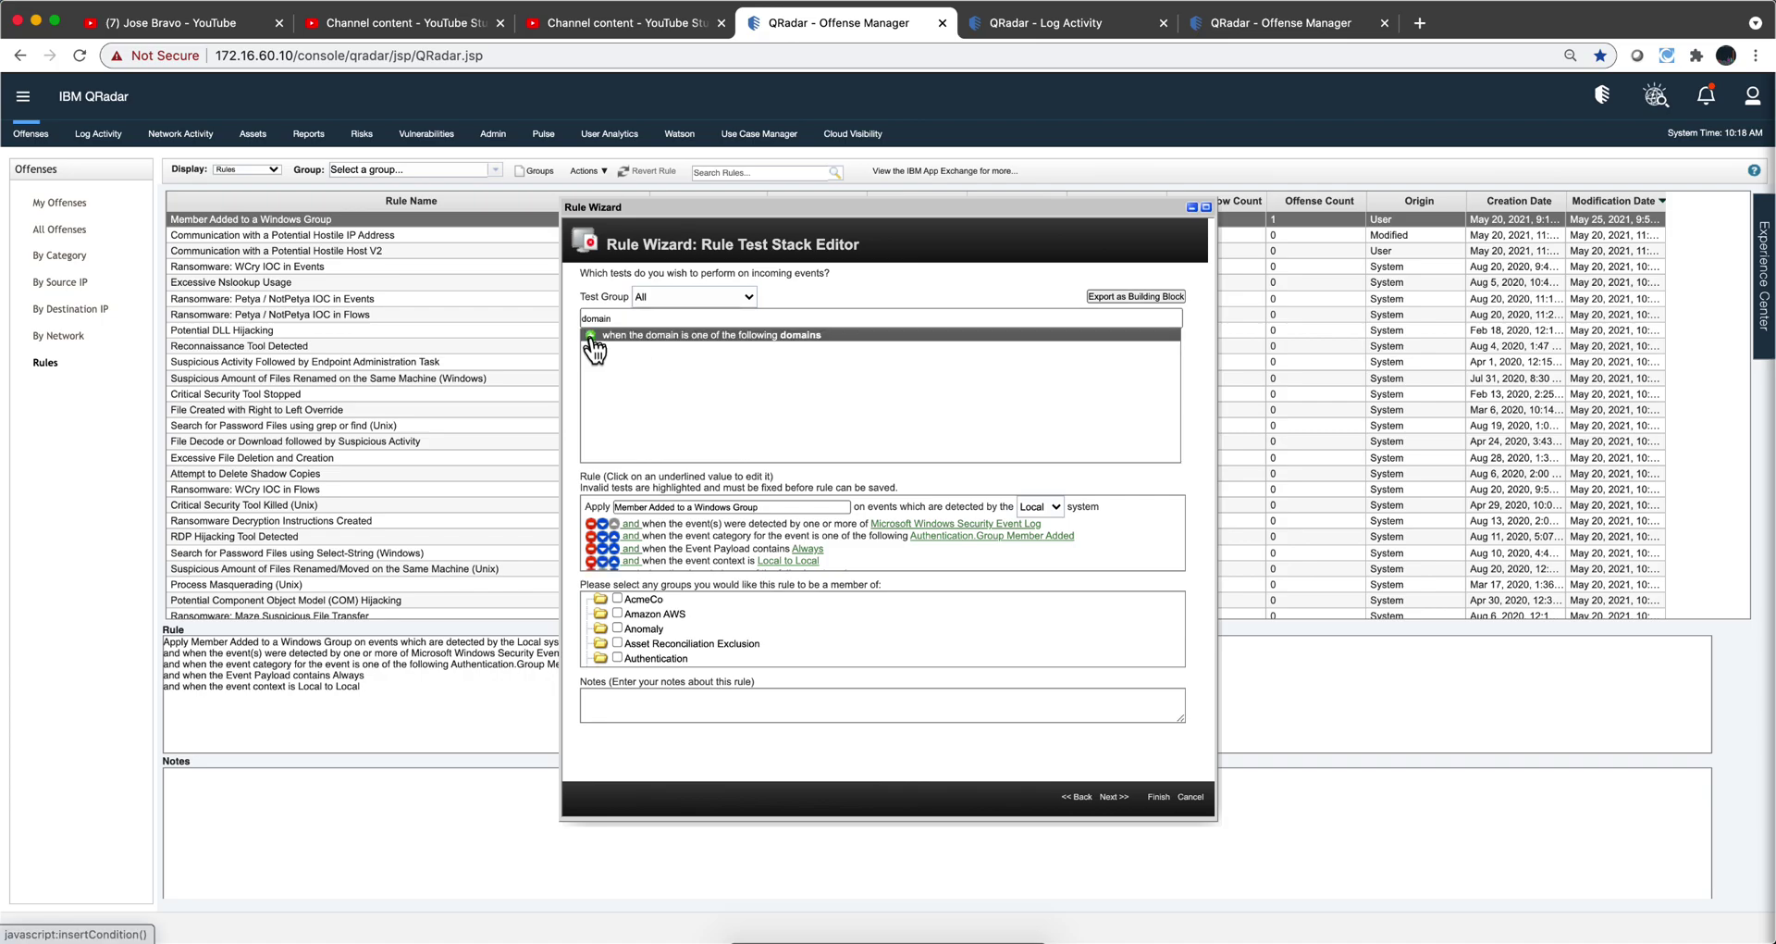
{"action": "scroll", "coordinate": [906, 542], "scroll_direction": "down", "scroll_amount": 1}
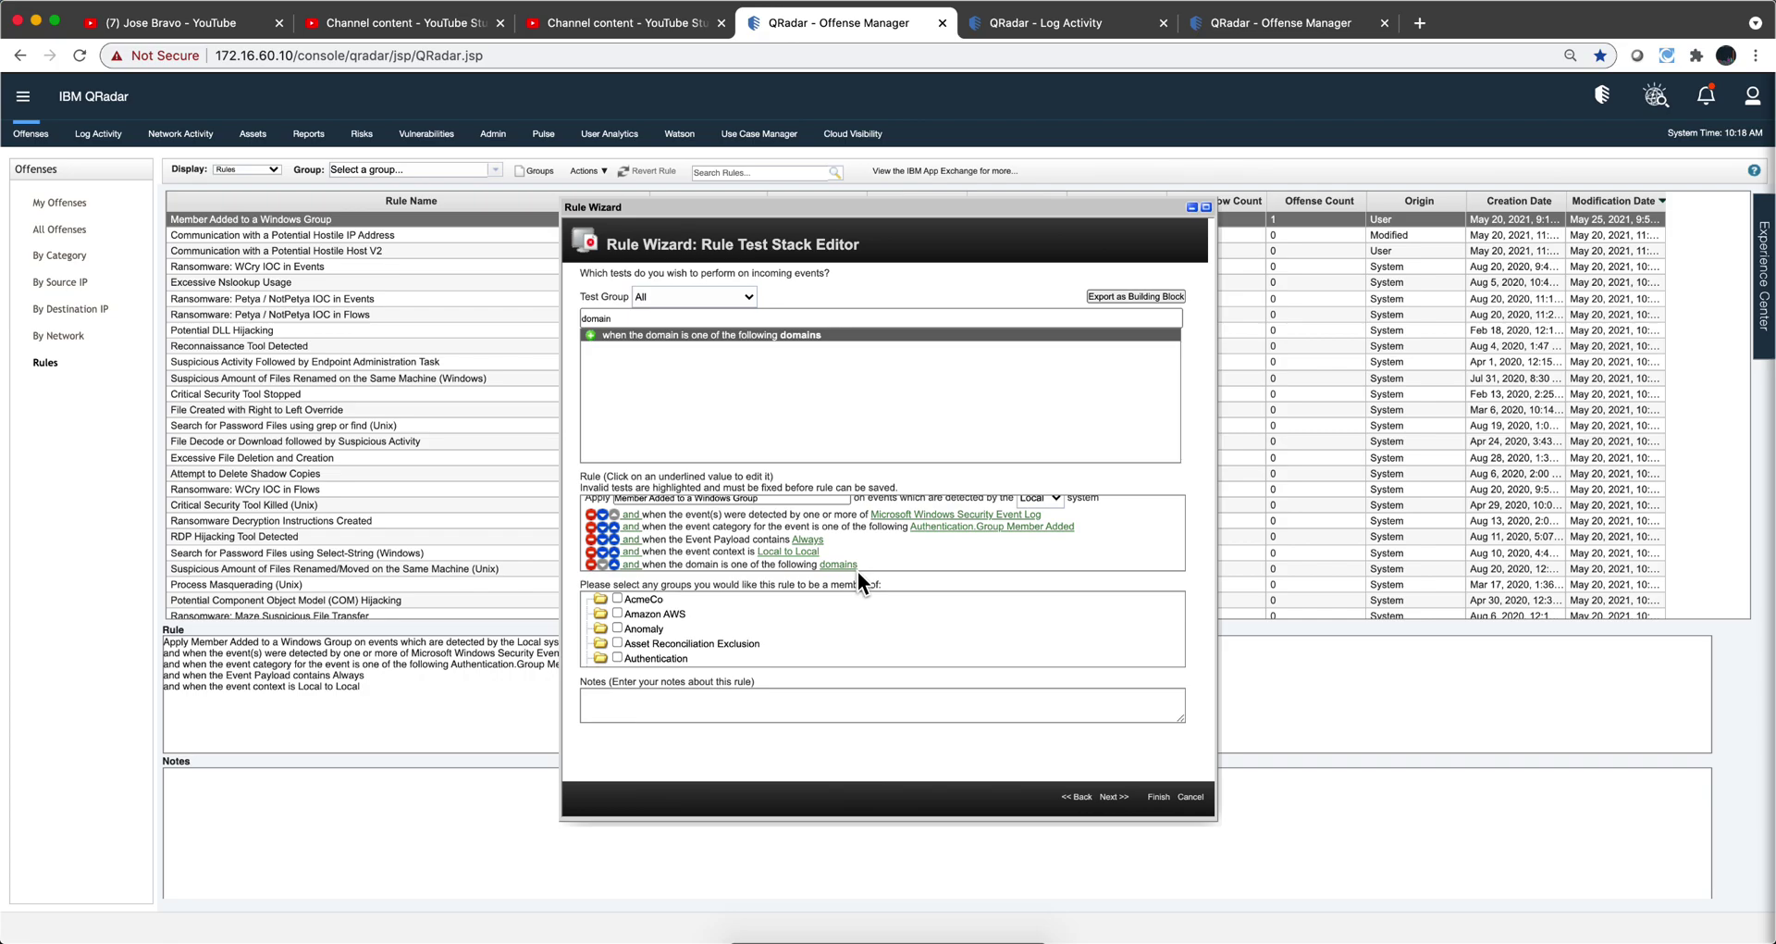
{"action": "scroll", "coordinate": [858, 566], "scroll_direction": "up", "scroll_amount": 1}
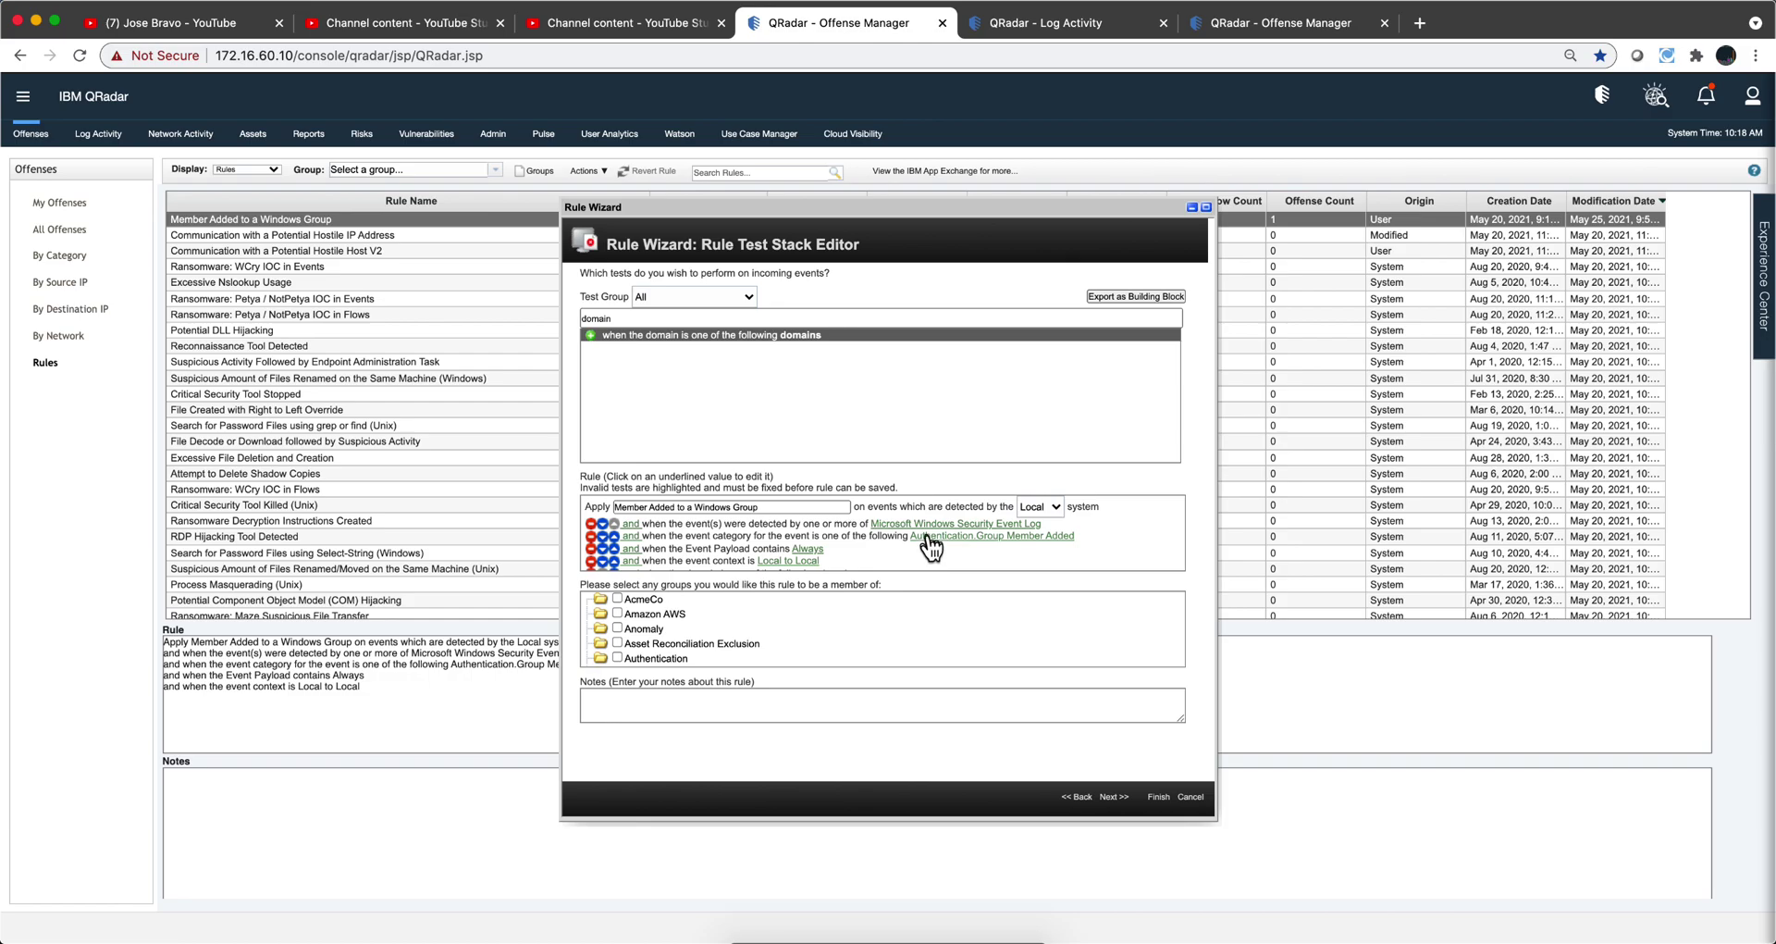
{"action": "scroll", "coordinate": [922, 546], "scroll_direction": "down", "scroll_amount": 1}
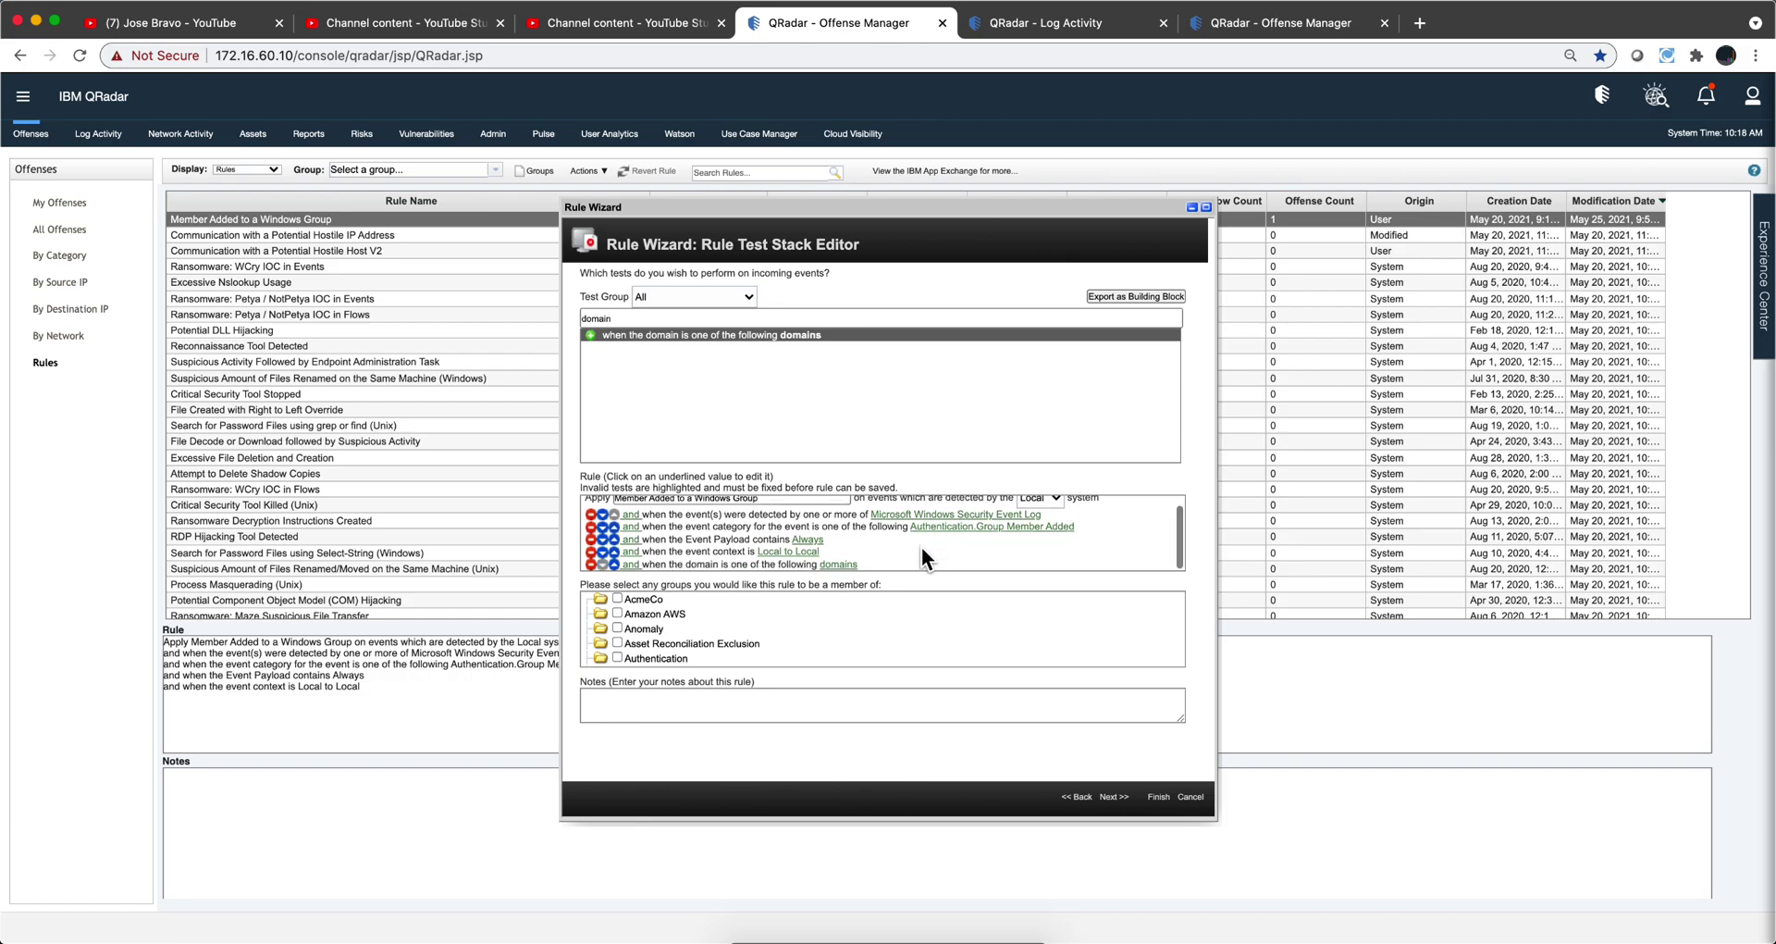
{"action": "scroll", "coordinate": [921, 547], "scroll_direction": "up", "scroll_amount": 1}
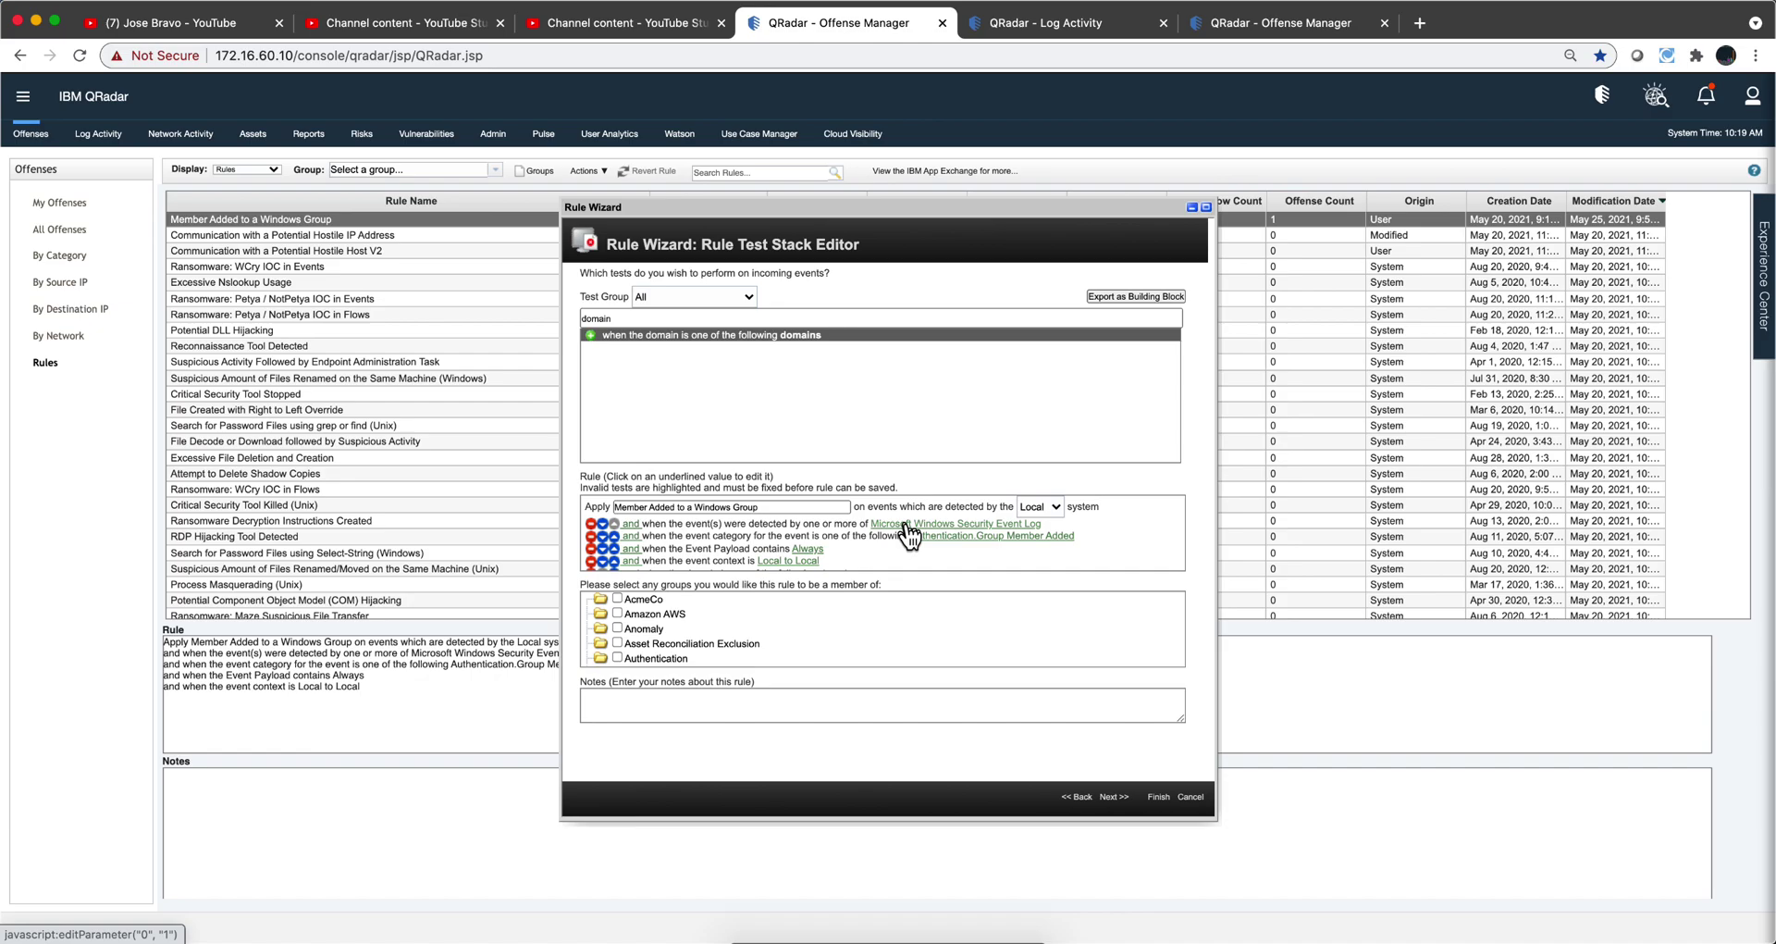
{"action": "scroll", "coordinate": [858, 551], "scroll_direction": "down", "scroll_amount": 1}
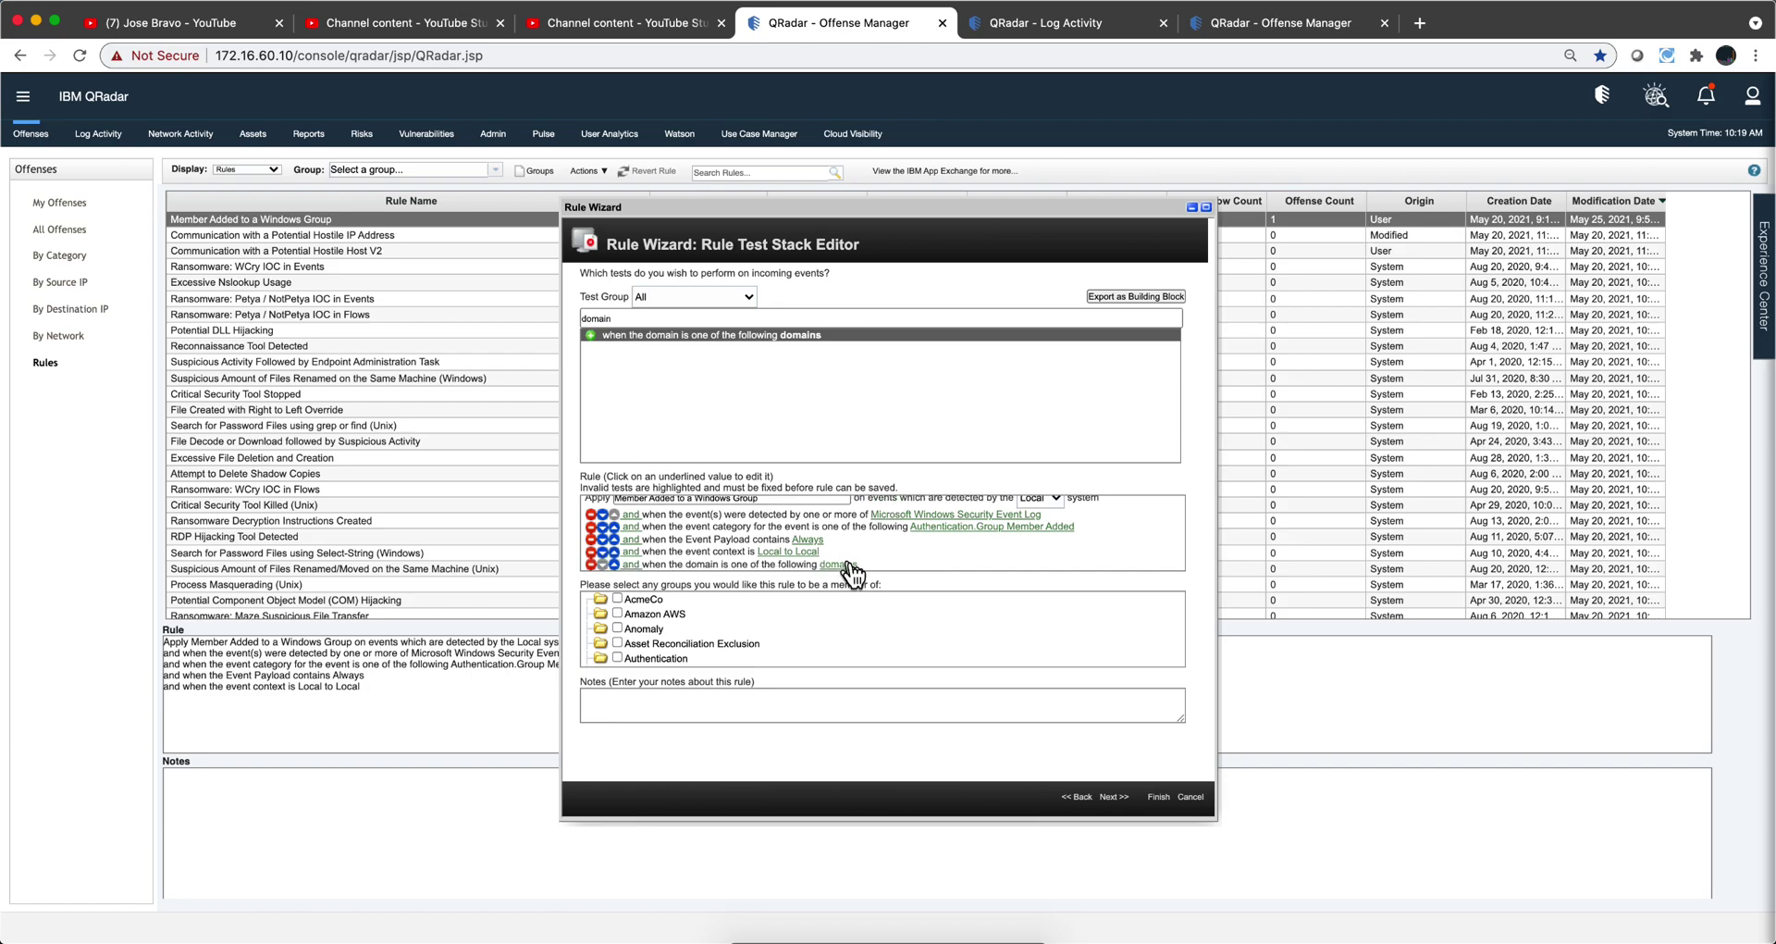